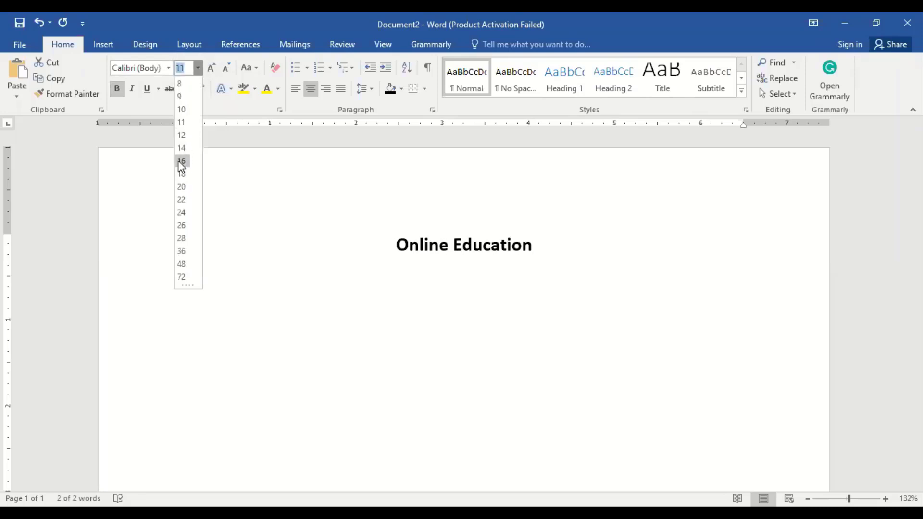
Set the font size of the "Online Education" title to 16 and then to 18
{"action": "left_click", "coordinate": [179, 162]}
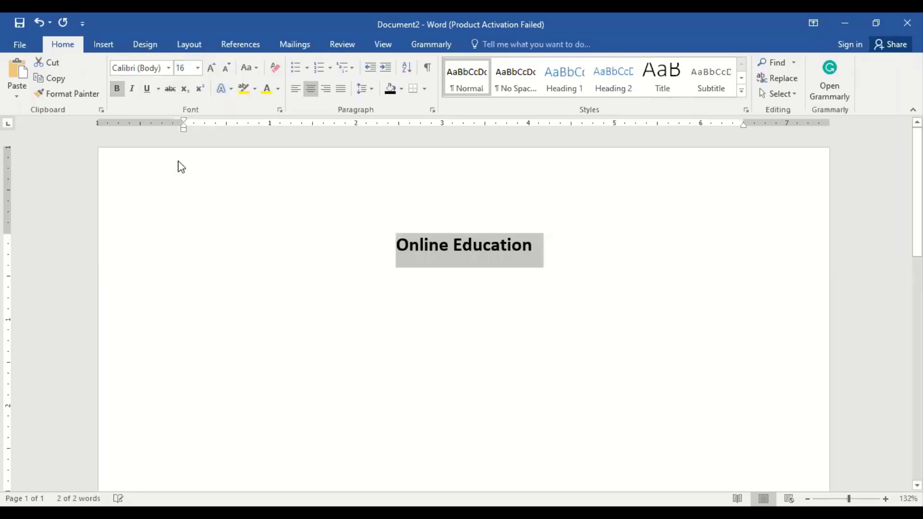
{"action": "left_click", "coordinate": [197, 70]}
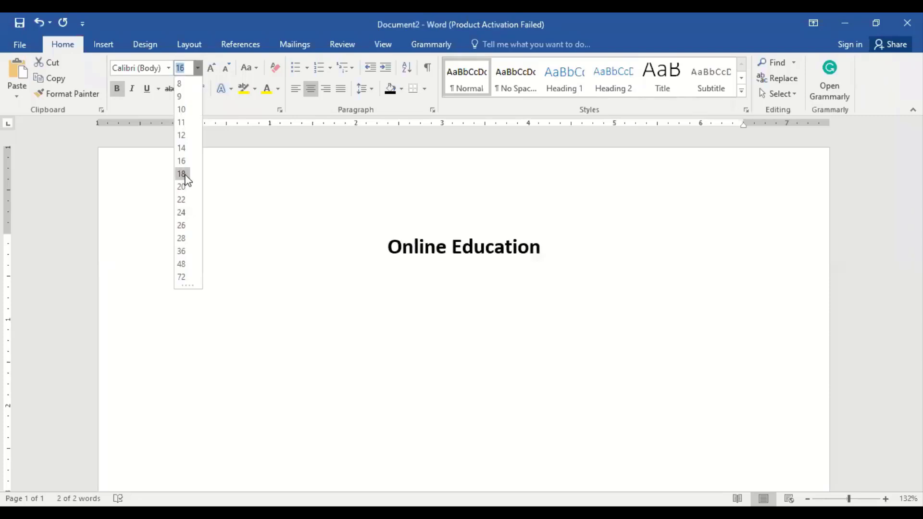
{"action": "left_click", "coordinate": [182, 174]}
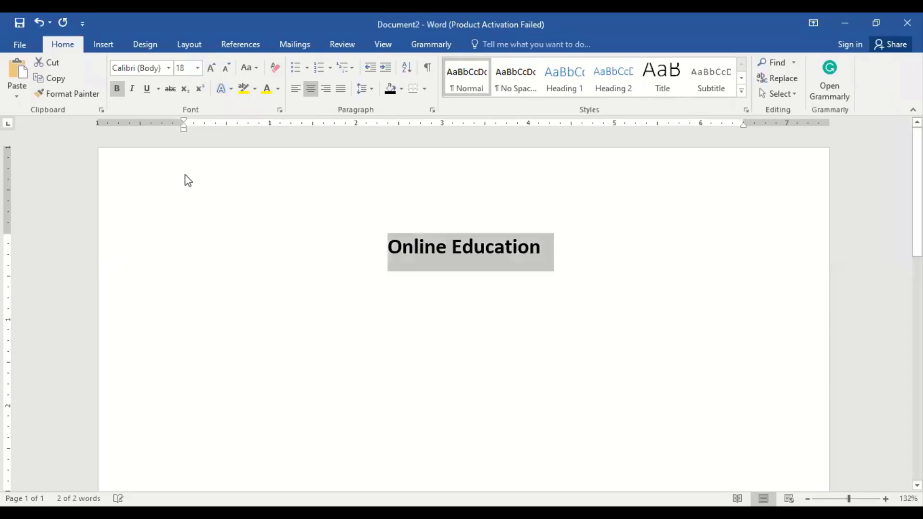
{"action": "left_click", "coordinate": [547, 253]}
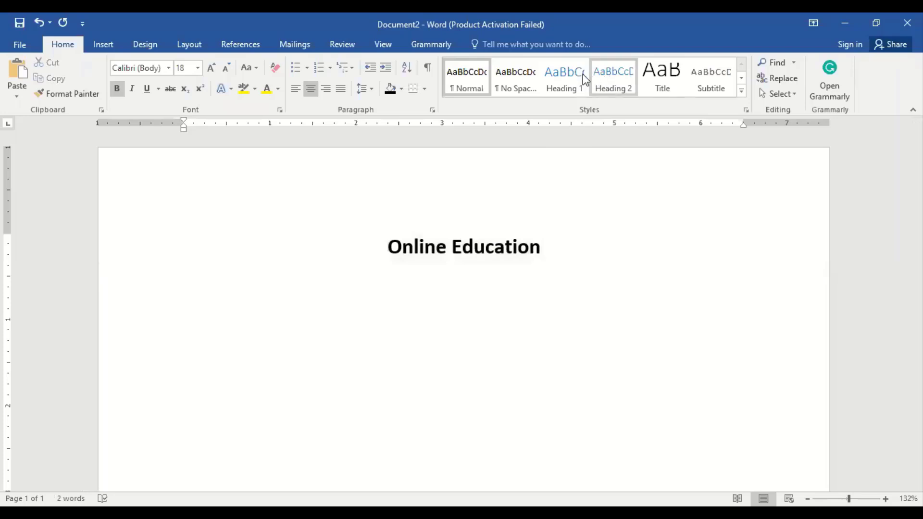
Apply the Heading 1 style to the "Online Education" title
{"action": "left_click", "coordinate": [512, 245]}
{"action": "left_click_drag", "start_coordinate": [542, 246], "coordinate": [405, 245]}
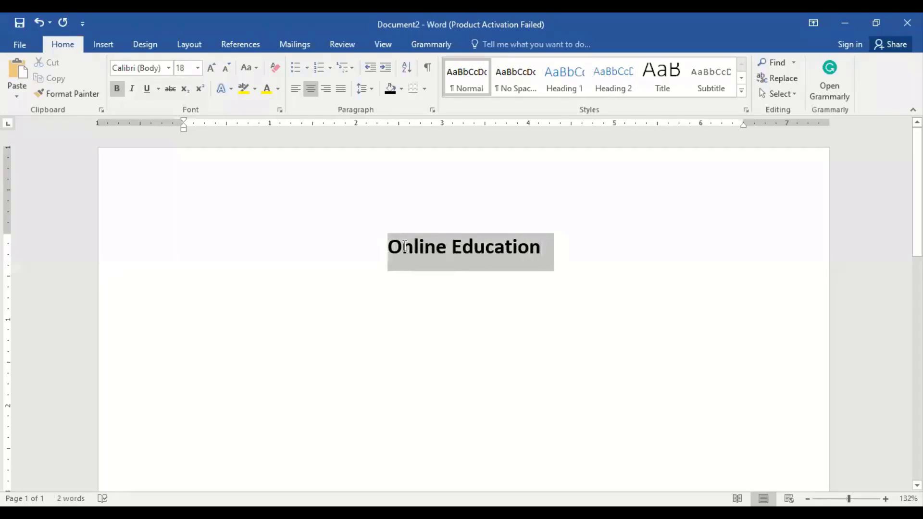
{"action": "left_click", "coordinate": [571, 77]}
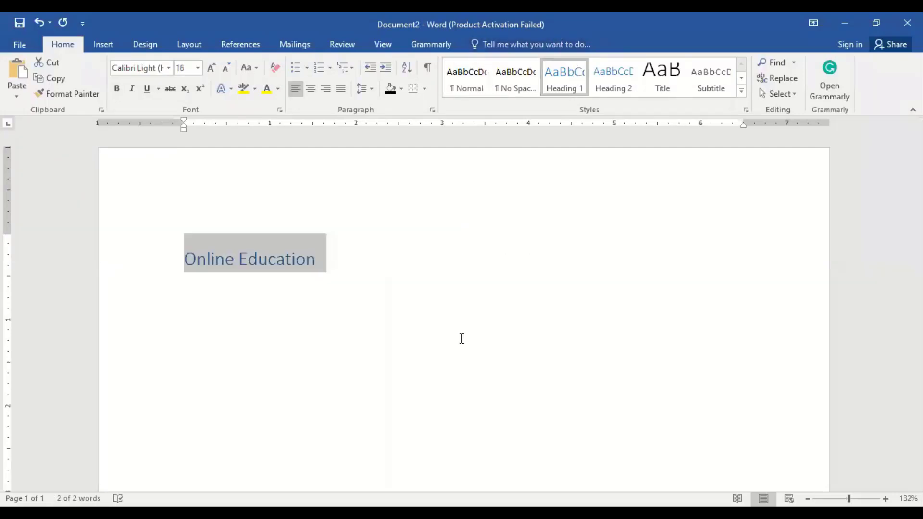
{"action": "left_click", "coordinate": [335, 262]}
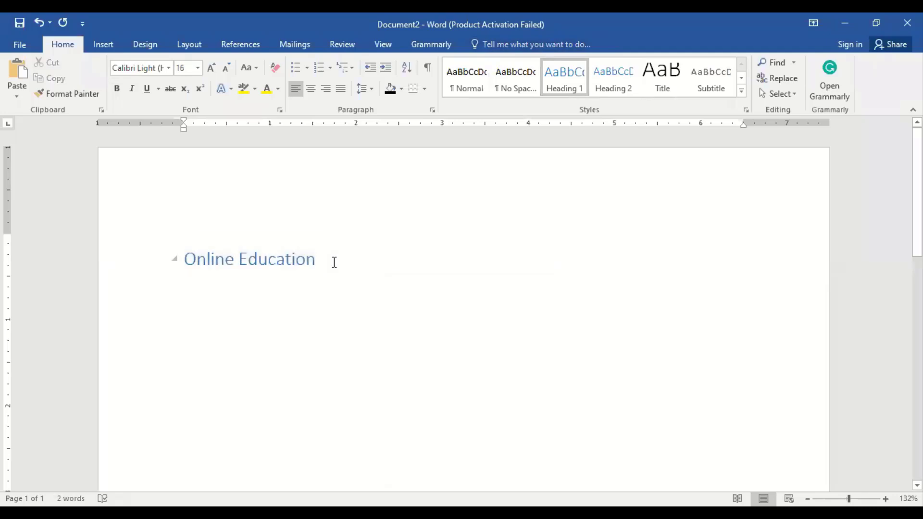
Add the placeholder paragraph "Hjhdsf hdjfhjsdhf dfhkdshfk kdsjfksdjkf kjdfkjsdkjf" below the heading and start a new line
{"action": "key", "text": "Return"}
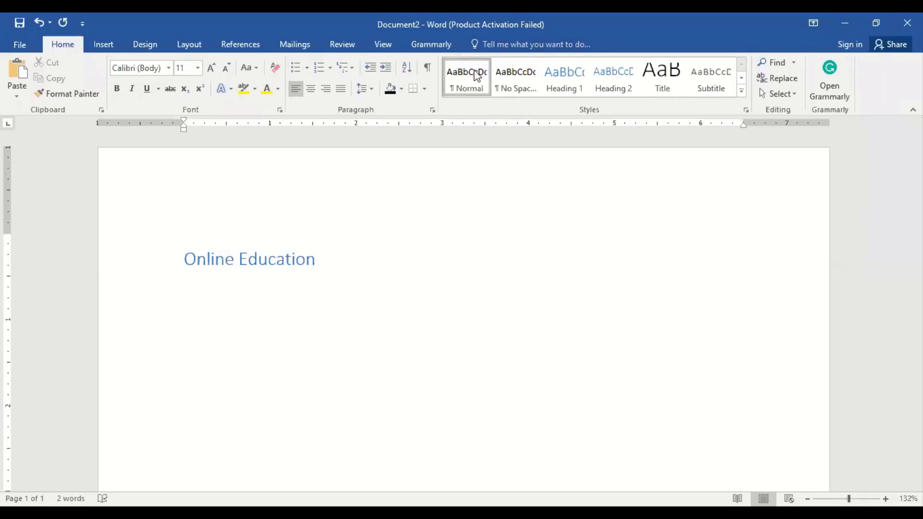
{"action": "type", "text": "Hjhdsf hdjfhjsdhf  dfhkdshfk kdsjfksdjkf kjdfkjsdkjf"}
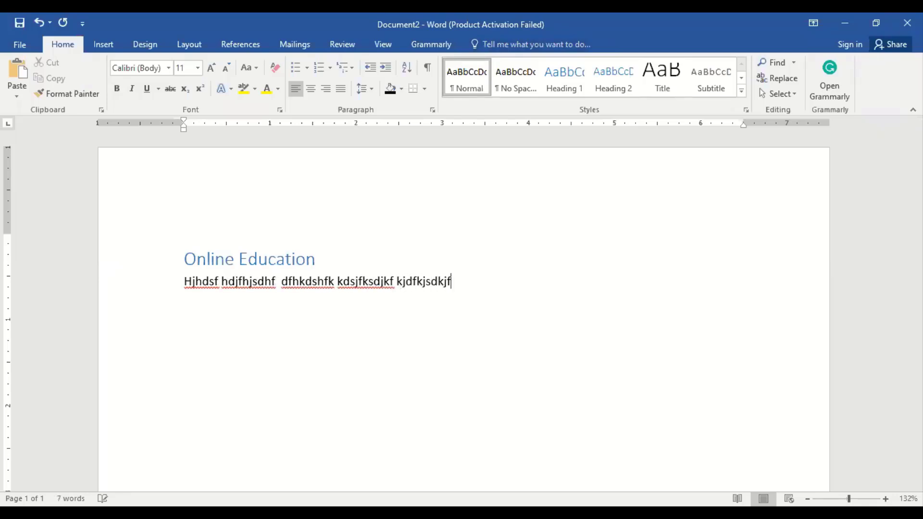
{"action": "key", "text": "Return"}
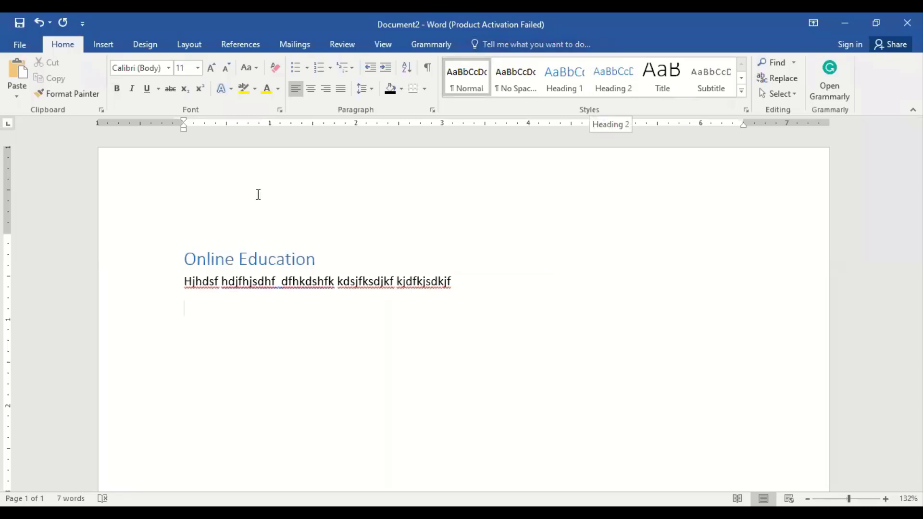
Replace the "Online Education" heading text with "Chapter No 1"
{"action": "left_click", "coordinate": [186, 259]}
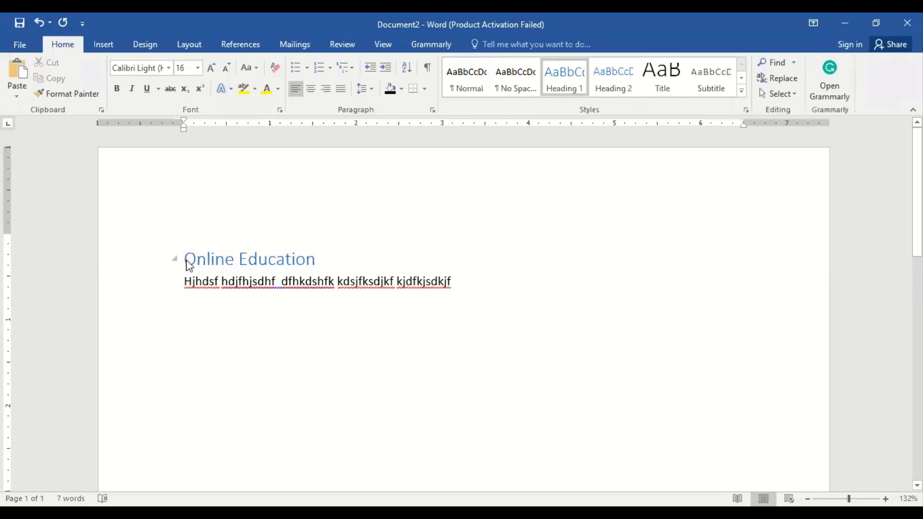
{"action": "key", "text": "shift+End"}
{"action": "type", "text": "Chapter No 1"}
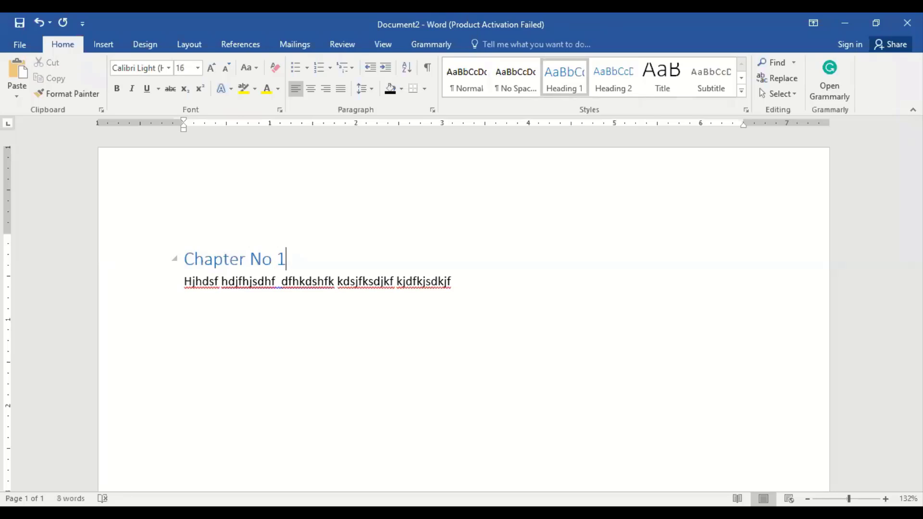
Add the Heading 2 section title "1.1 Online learning" on the empty line below the first paragraph
{"action": "key", "text": "Down"}
{"action": "key", "text": "Down"}
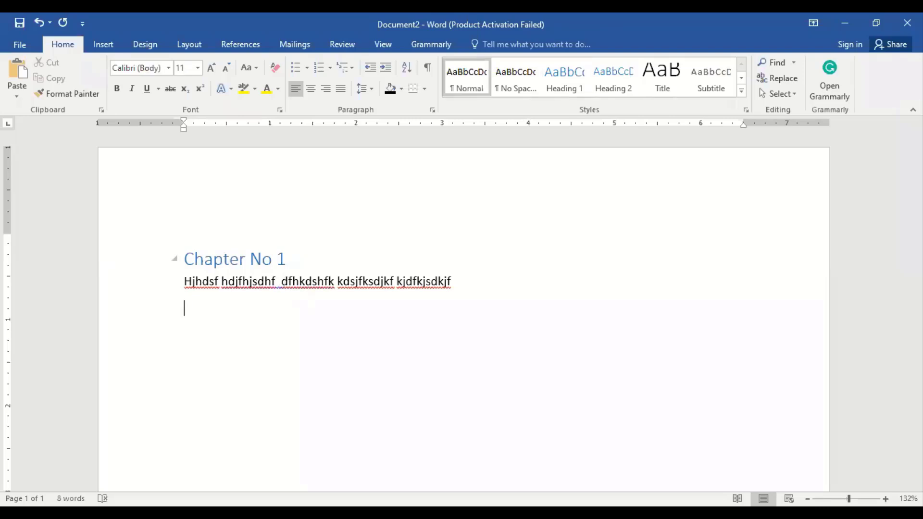
{"action": "left_click", "coordinate": [605, 78]}
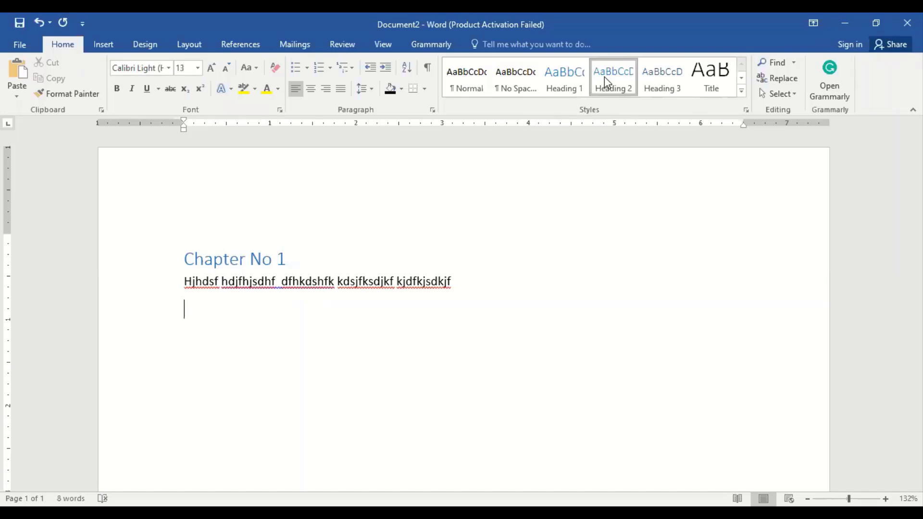
{"action": "type", "text": "1."}
{"action": "type", "text": "1"}
{"action": "type", "text": " On;i"}
{"action": "type", "text": "ne"}
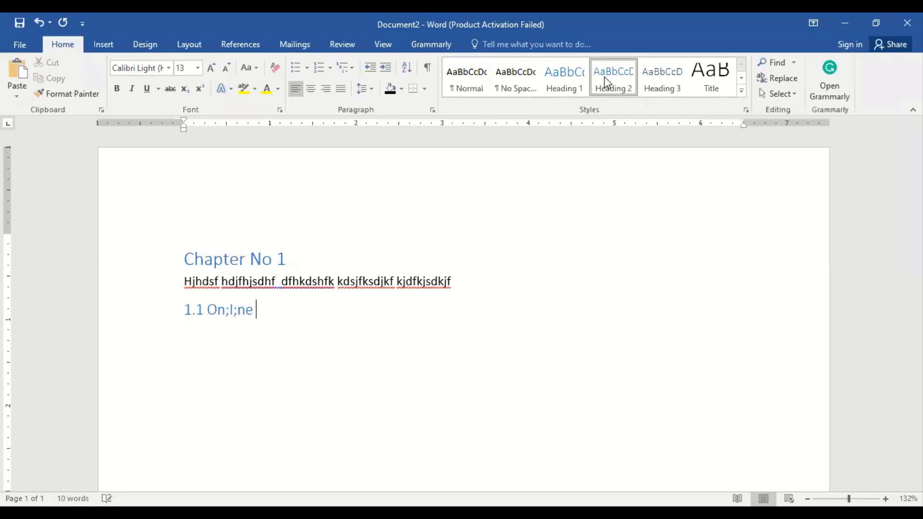
{"action": "key", "text": "BackSpace"}
{"action": "key", "text": "BackSpace"}
{"action": "key", "text": "BackSpace"}
{"action": "key", "text": "BackSpace"}
{"action": "type", "text": "line learning"}
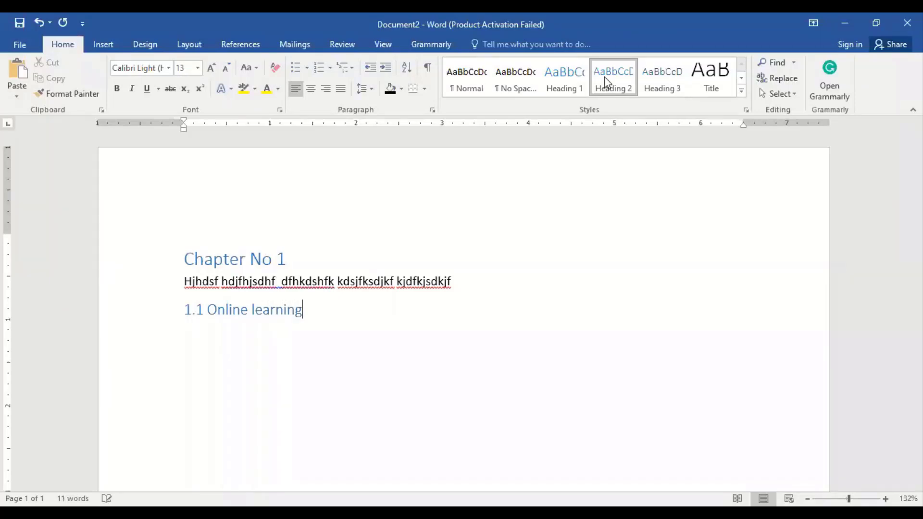
Add the placeholder paragraph "Fkdjkflj jfdkjglkdfjg lfdkjgldfkjlgkdflkgl;dfkg;dfklkgjldsjgl" under section 1.1, followed by blank lines
{"action": "key", "text": "Return"}
{"action": "type", "text": "Fkdjkflj jfdkjglkdfjg lfdkjgldfkjlgkdflkgl;df"}
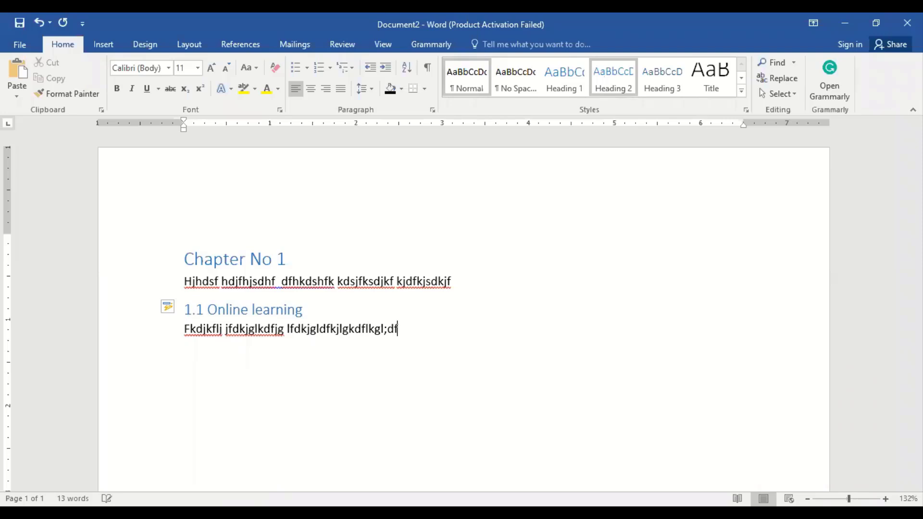
{"action": "type", "text": "kg;dfklkgjldsjgl"}
{"action": "key", "text": "Return"}
{"action": "key", "text": "Return"}
{"action": "key", "text": "Return"}
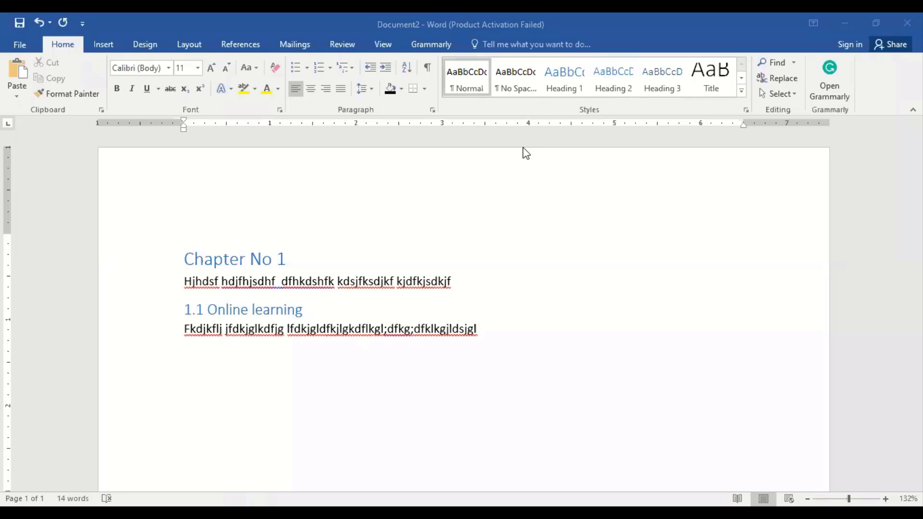
Add the Heading 2 section title "1.2 bdfjsdhkf dsfjksdj" below the section 1.1 text
{"action": "left_click", "coordinate": [397, 374]}
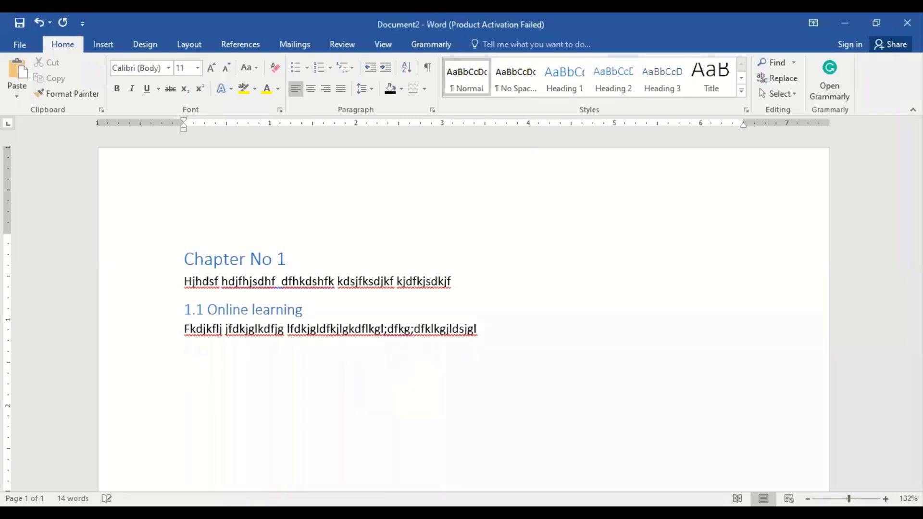
{"action": "left_click", "coordinate": [604, 78]}
{"action": "type", "text": "1.2"}
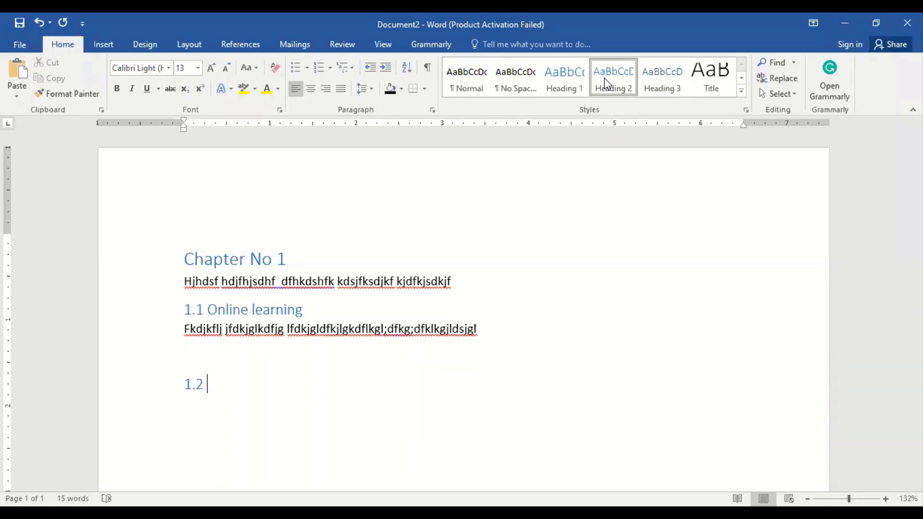
{"action": "type", "text": " bdfjsdhkf dsfjksdj"}
Add the placeholder paragraph "kfjgk jfkgjkdf gjfkgjkfdjgklfdsjkgjdfj" under section 1.2
{"action": "key", "text": "Return"}
{"action": "type", "text": "mcxvc"}
{"action": "key", "text": "BackSpace"}
{"action": "key", "text": "BackSpace"}
{"action": "key", "text": "BackSpace"}
{"action": "key", "text": "BackSpace"}
{"action": "key", "text": "BackSpace"}
{"action": "key", "text": "BackSpace"}
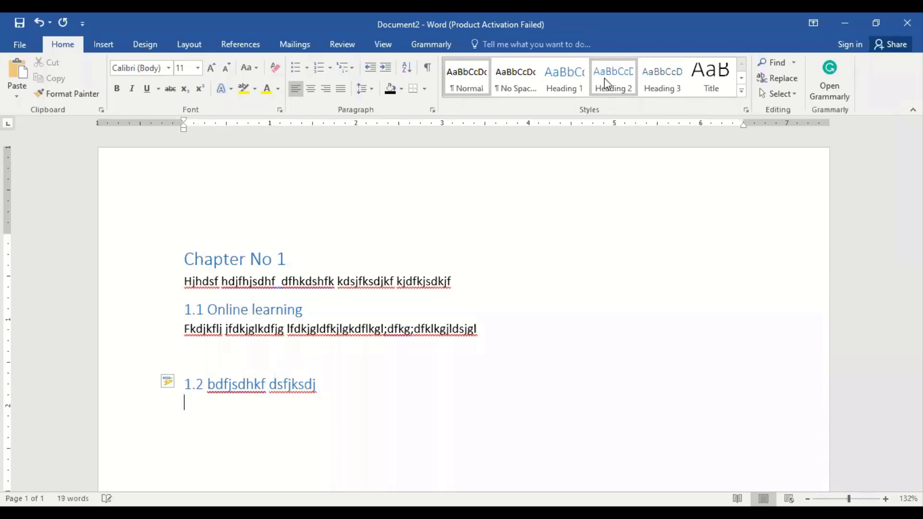
{"action": "type", "text": "kfjgk jfkgjkdf gjfkgjk"}
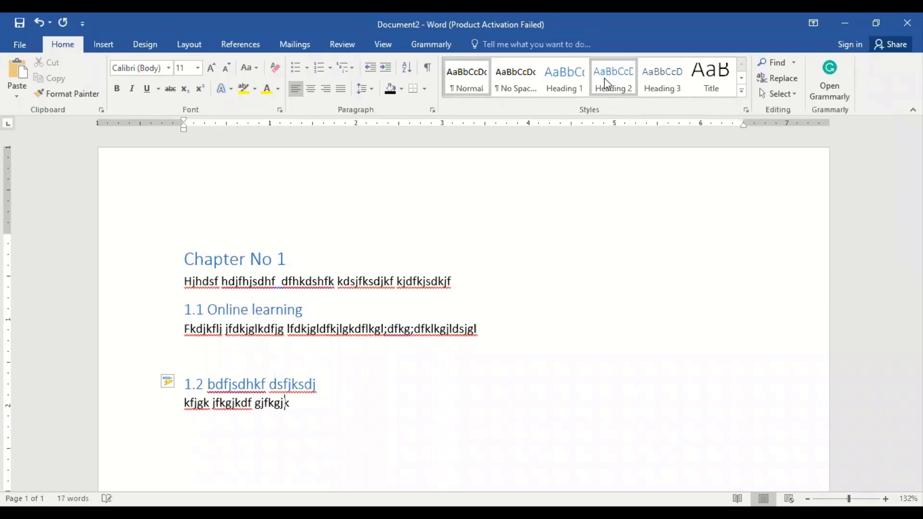
{"action": "type", "text": "fdjgklfdsjkgjdfj"}
{"action": "key", "text": "Return"}
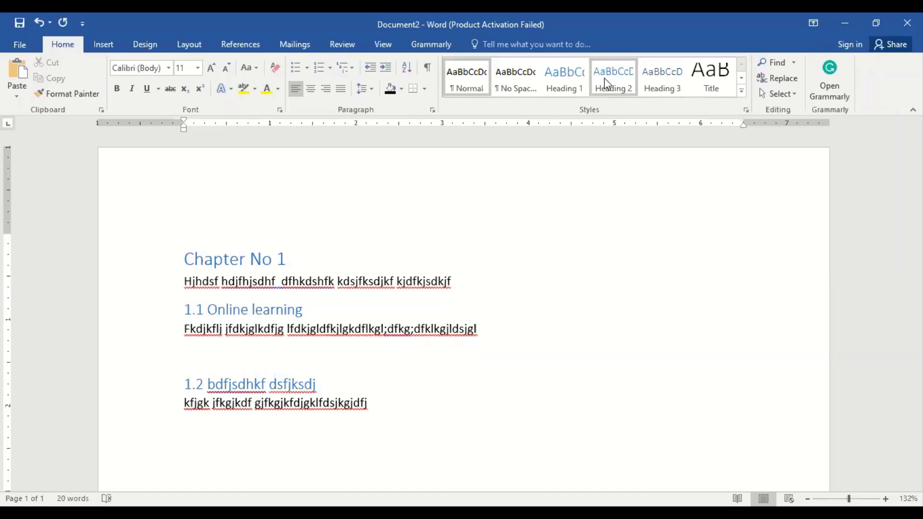
Add the indented Heading 3 subsection title "1.2.1 definition" below the section 1.2 text
{"action": "key", "text": "Tab"}
{"action": "left_click", "coordinate": [664, 77]}
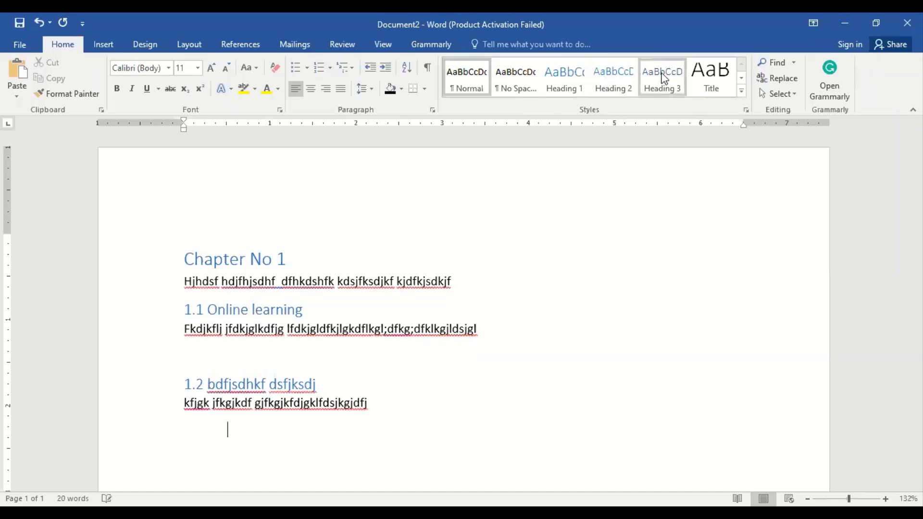
{"action": "type", "text": "1."}
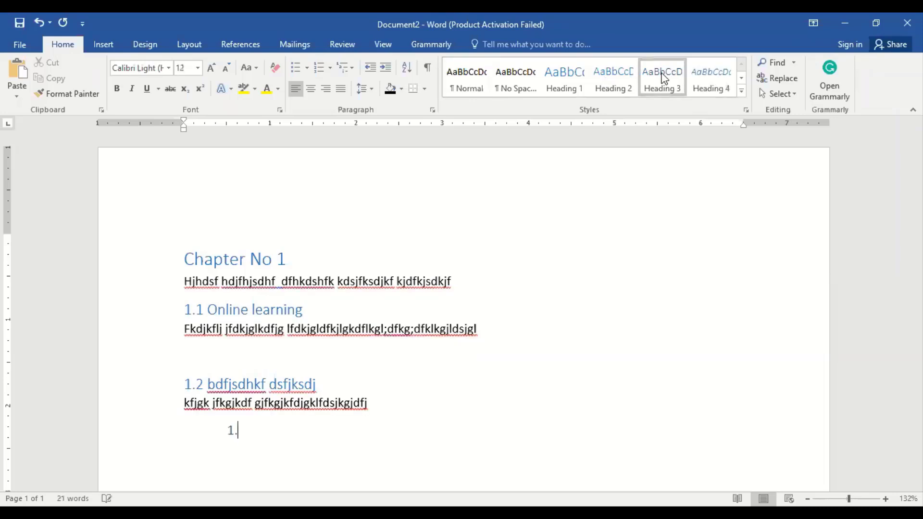
{"action": "type", "text": "2.1"}
{"action": "type", "text": "definition"}
Continue the numbering with entries "sjdhjkshdjsh" and "fjgkjdfgkldsjgfkdfjk" under 1.2.1, and end the list without a further numbered entry
{"action": "key", "text": "Return"}
{"action": "type", "text": "sjdhjkshdjsh"}
{"action": "key", "text": "Return"}
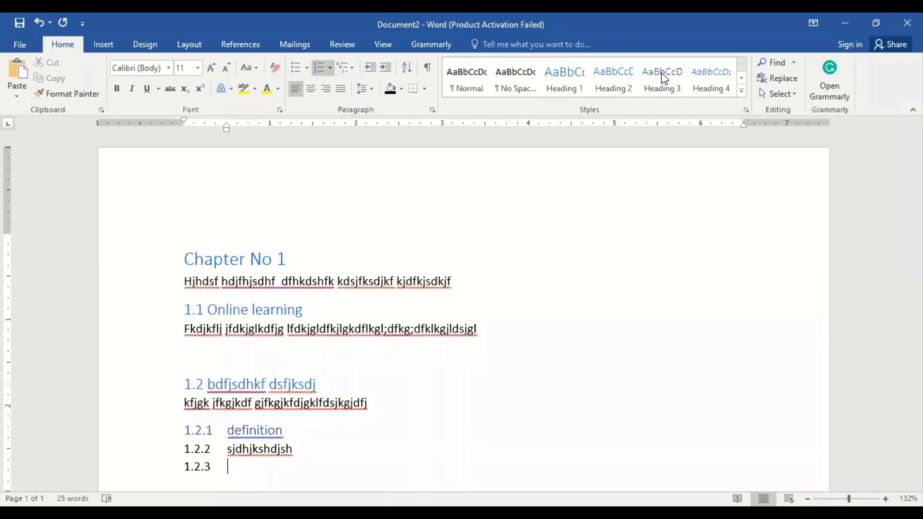
{"action": "type", "text": "fjgkjdfgkldsjgfkdfjk"}
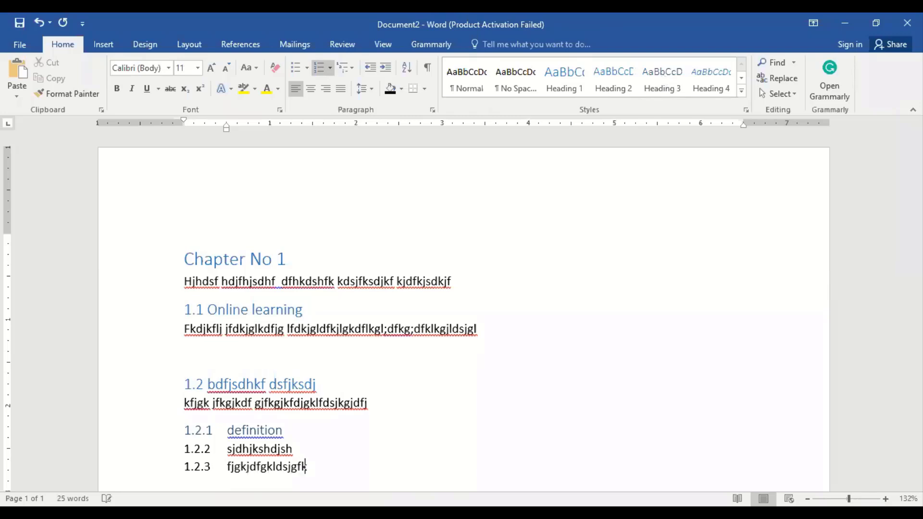
{"action": "key", "text": "Return"}
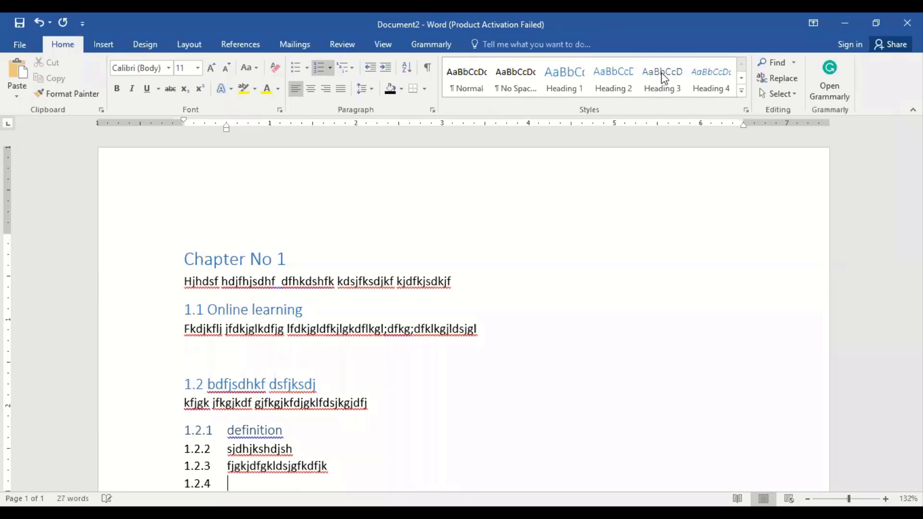
{"action": "key", "text": "BackSpace"}
{"action": "key", "text": "BackSpace"}
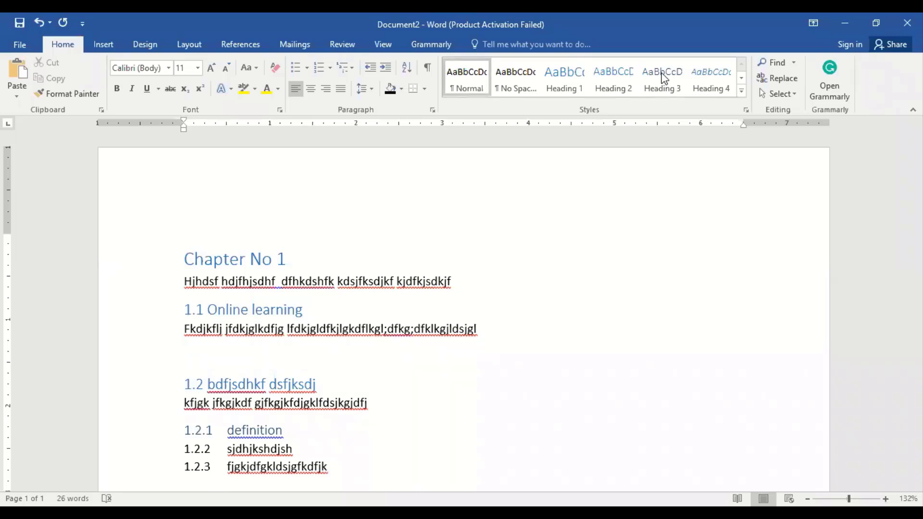
Add the Heading 2 section title "1.3 dfhdksnfksdfkjs nvmncxnvmdnv" below the numbered entries and start a line under it
{"action": "key", "text": "Return"}
{"action": "key", "text": "Return"}
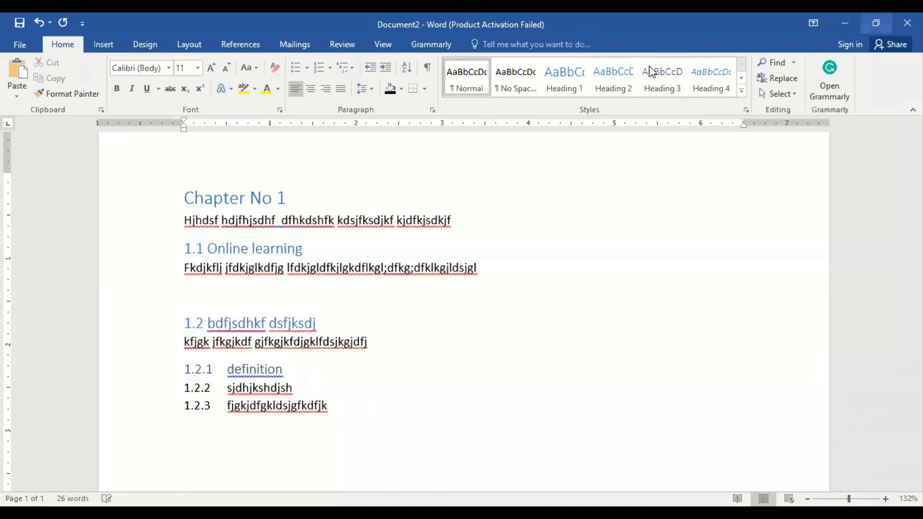
{"action": "left_click", "coordinate": [610, 77]}
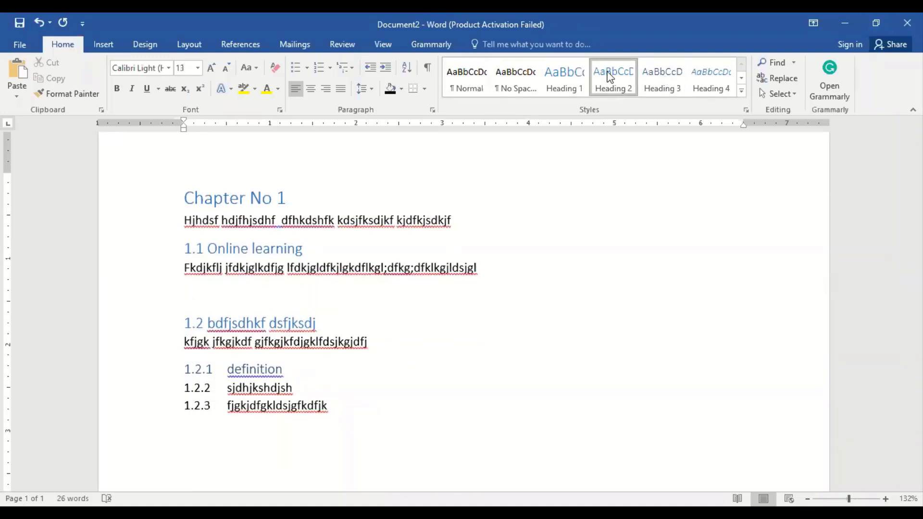
{"action": "type", "text": "1.3 dfhdksnfksdfkjs nvmncxnvmdnv"}
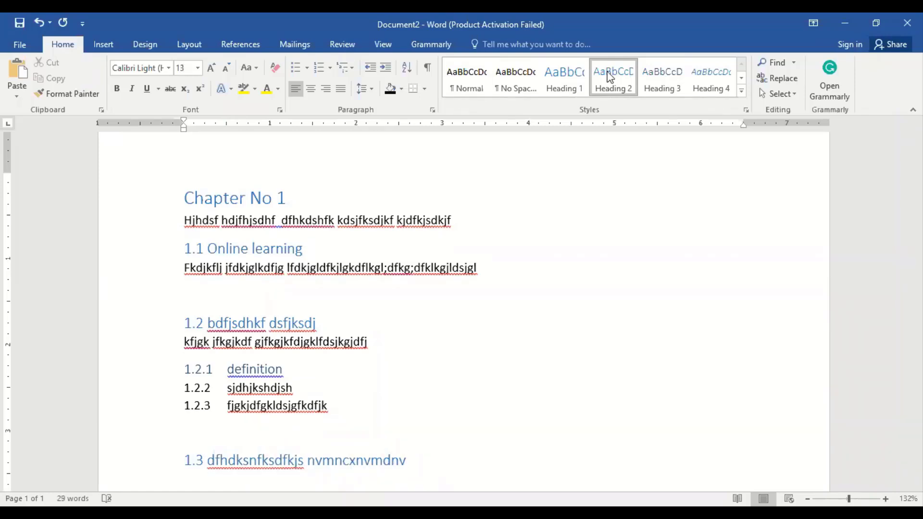
{"action": "key", "text": "Return"}
Insert several blank lines above the "Chapter No 1" heading and place the cursor on the first one
{"action": "key", "text": "Up"}
{"action": "key", "text": "Up"}
{"action": "key", "text": "Up"}
{"action": "key", "text": "Up"}
{"action": "key", "text": "Up"}
{"action": "key", "text": "Up"}
{"action": "key", "text": "Up"}
{"action": "key", "text": "Up"}
{"action": "key", "text": "Up"}
{"action": "key", "text": "Up"}
{"action": "key", "text": "Up"}
{"action": "key", "text": "Up"}
{"action": "key", "text": "Home"}
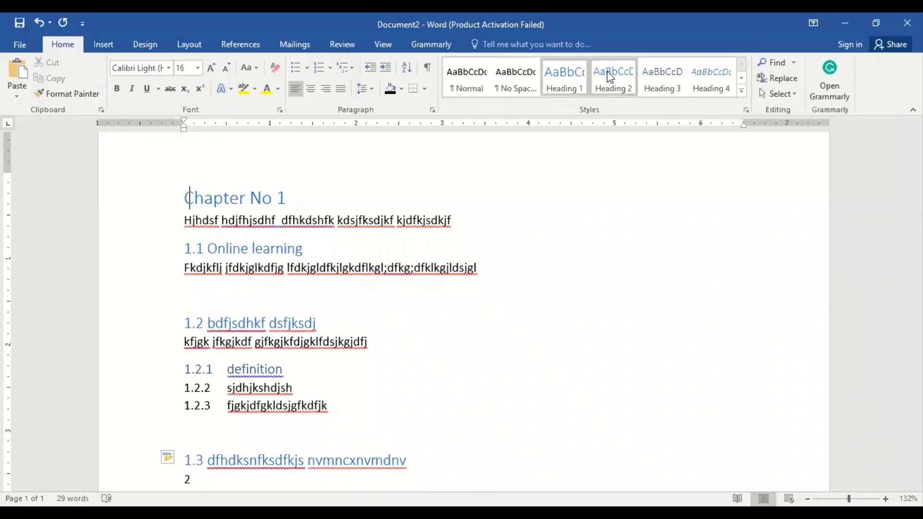
{"action": "key", "text": "Return"}
{"action": "key", "text": "Return"}
{"action": "key", "text": "Return"}
{"action": "key", "text": "Return"}
{"action": "key", "text": "Up"}
{"action": "key", "text": "Up"}
{"action": "key", "text": "Up"}
{"action": "key", "text": "Up"}
{"action": "key", "text": "Return"}
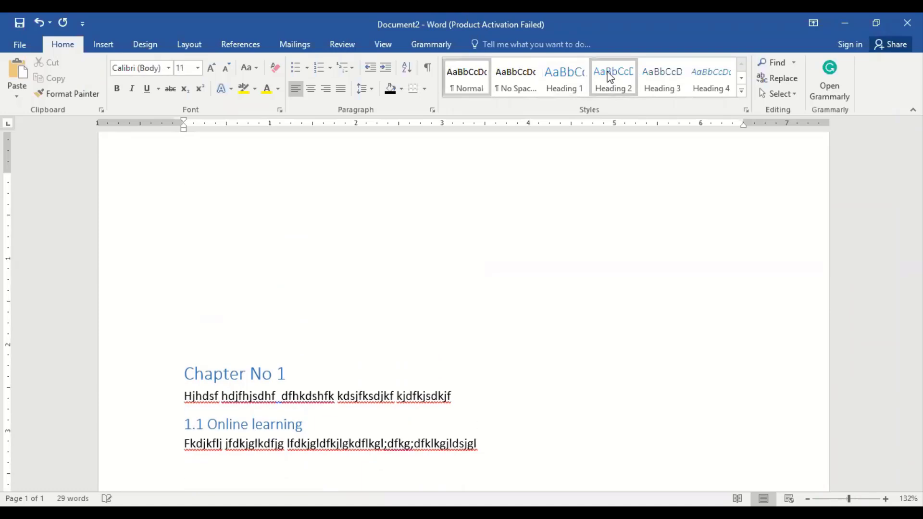
{"action": "key", "text": "Return"}
{"action": "key", "text": "Return"}
{"action": "key", "text": "Return"}
{"action": "key", "text": "Up"}
{"action": "key", "text": "Up"}
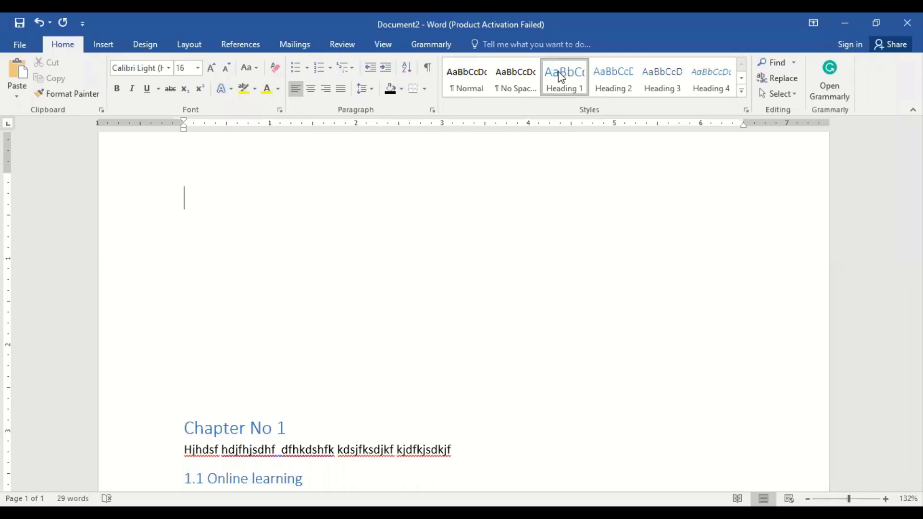
Apply the Normal style to the first blank line above the "Chapter No 1" heading
{"action": "left_click", "coordinate": [465, 90]}
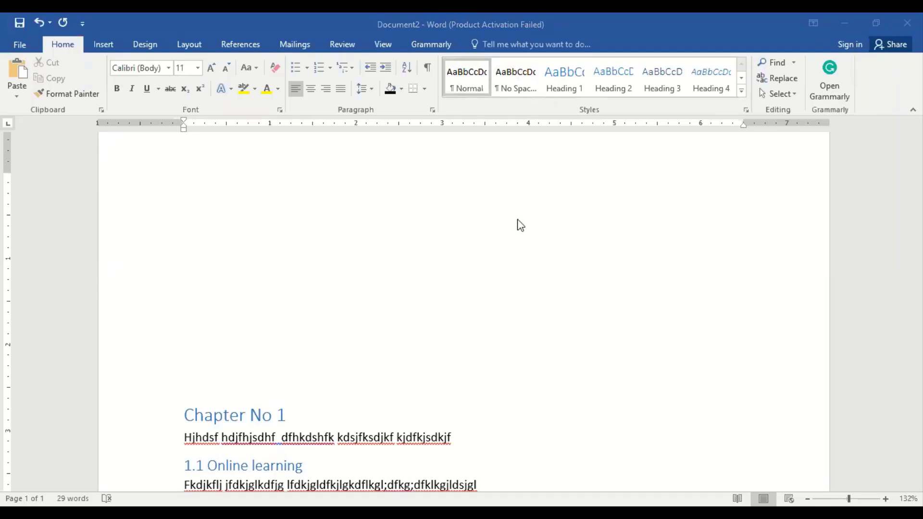
{"action": "left_click", "coordinate": [247, 49]}
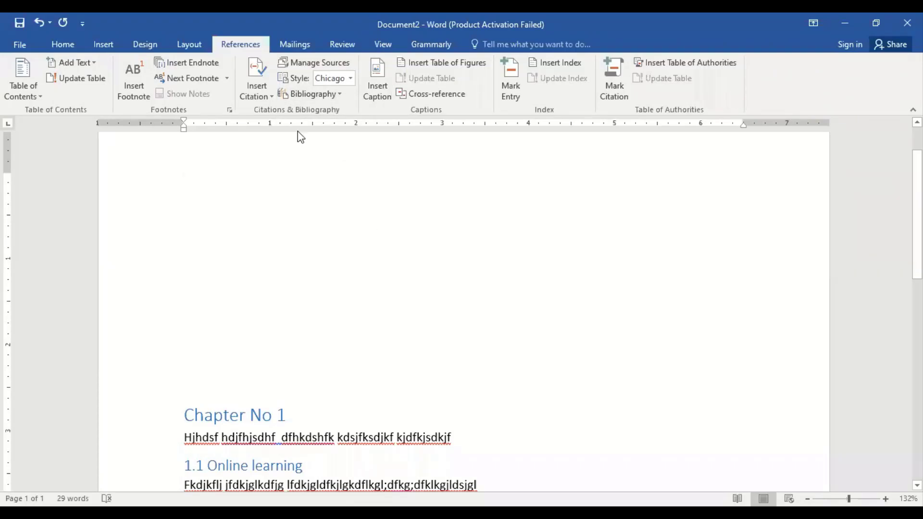
Insert an Accent Bar 1 page number at the bottom of the page
{"action": "left_click", "coordinate": [107, 42]}
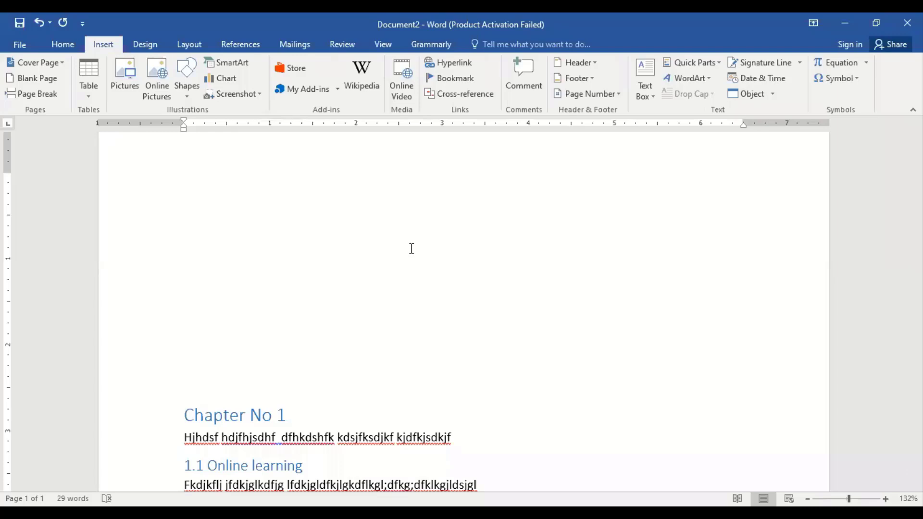
{"action": "left_click", "coordinate": [285, 417]}
{"action": "left_click", "coordinate": [619, 96]}
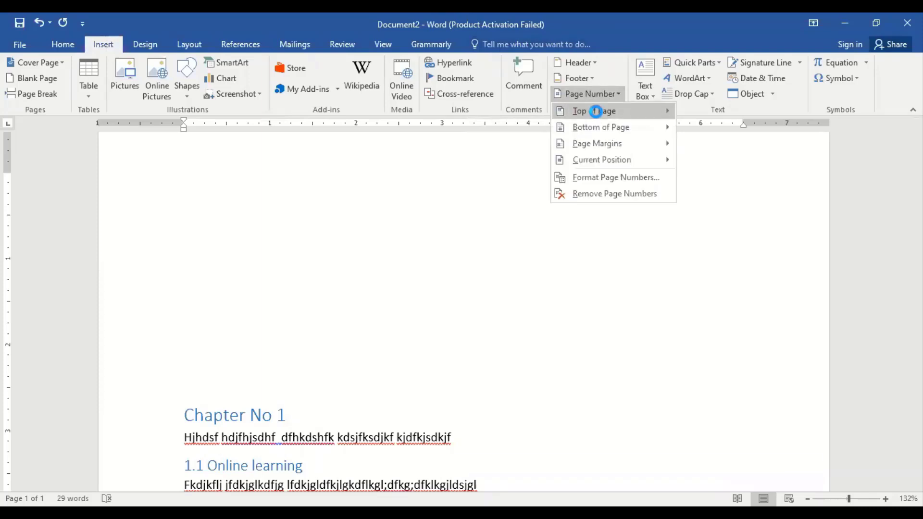
{"action": "mouse_move", "coordinate": [604, 131]}
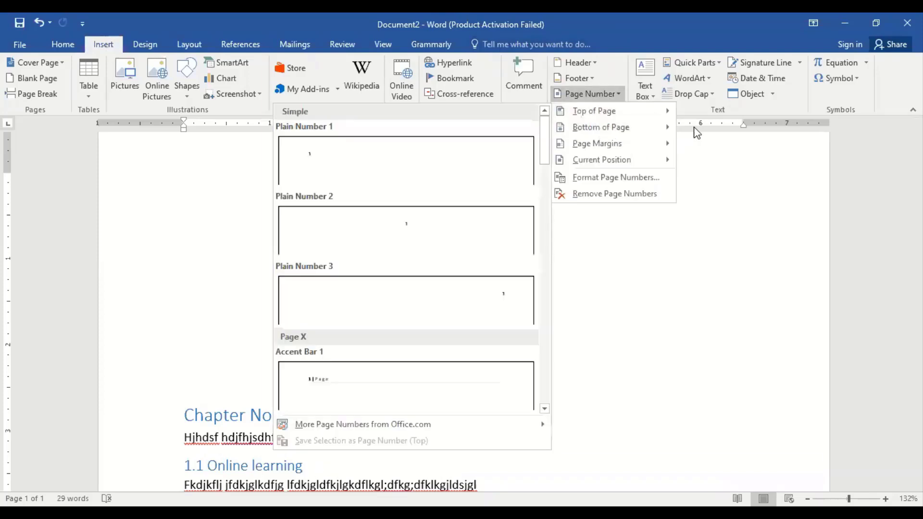
{"action": "mouse_move", "coordinate": [666, 128]}
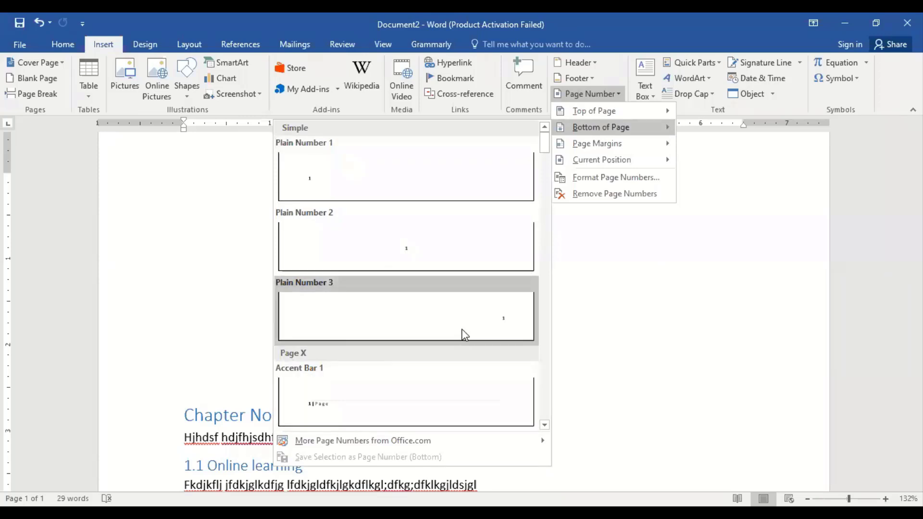
{"action": "left_click", "coordinate": [342, 397]}
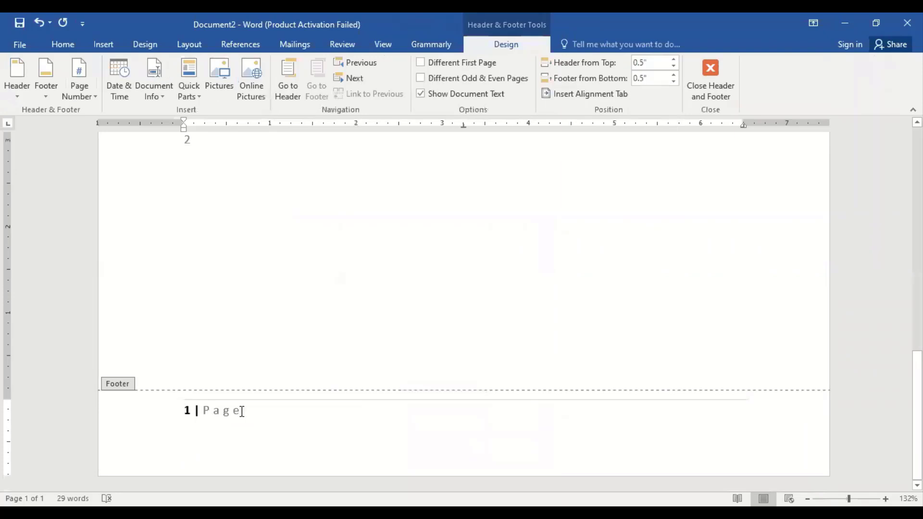
Replace the word "Page" beside the footer's page number with "Chapter 1" and return to the document body
{"action": "key", "text": "BackSpace"}
{"action": "key", "text": "BackSpace"}
{"action": "key", "text": "BackSpace"}
{"action": "key", "text": "BackSpace"}
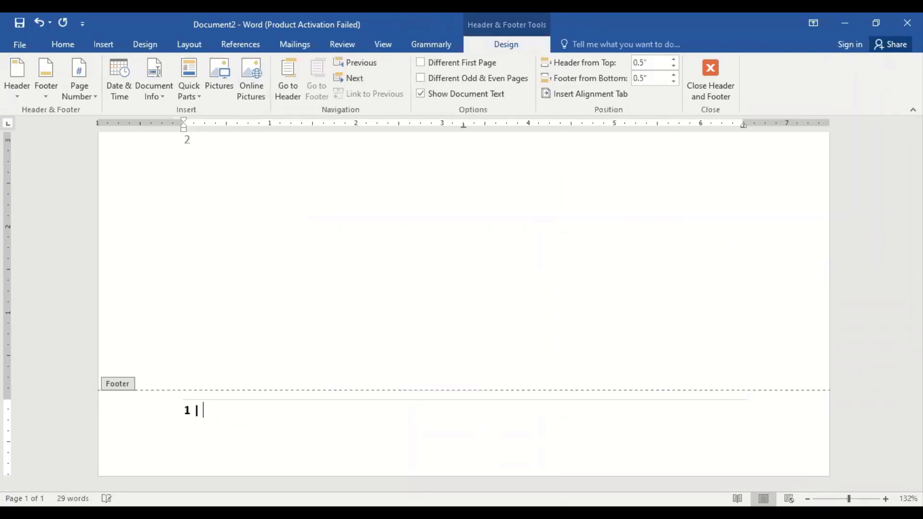
{"action": "type", "text": "Chapter 1"}
{"action": "double_click", "coordinate": [239, 240]}
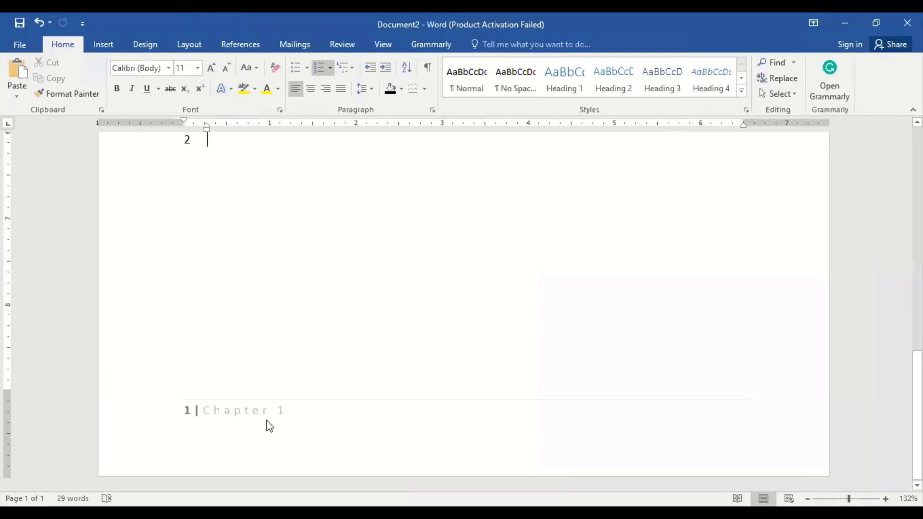
Reopen the footer and replace the text beside the page number with "Online education"
{"action": "double_click", "coordinate": [281, 408]}
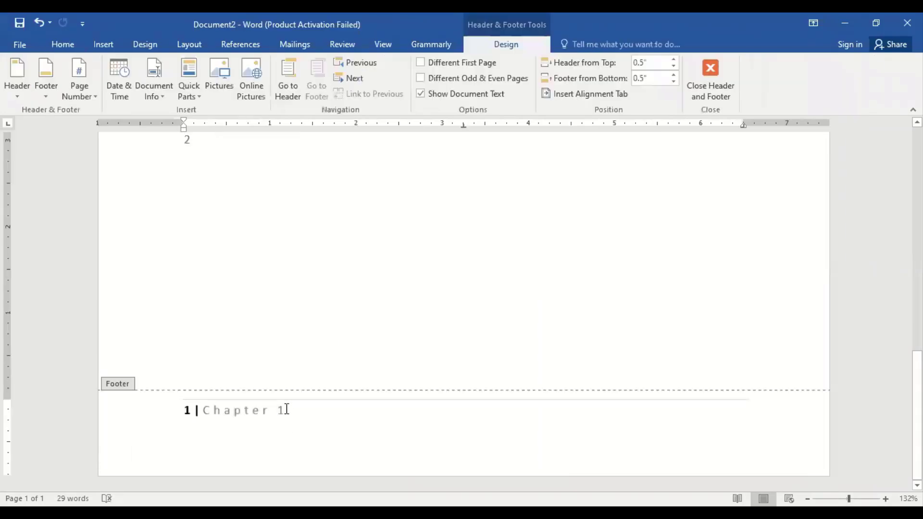
{"action": "left_click", "coordinate": [287, 408]}
{"action": "left_click_drag", "start_coordinate": [262, 411], "coordinate": [205, 411]}
{"action": "left_click_drag", "start_coordinate": [285, 411], "coordinate": [210, 412]}
{"action": "type", "text": "Om;"}
{"action": "key", "text": "BackSpace"}
{"action": "key", "text": "BackSpace"}
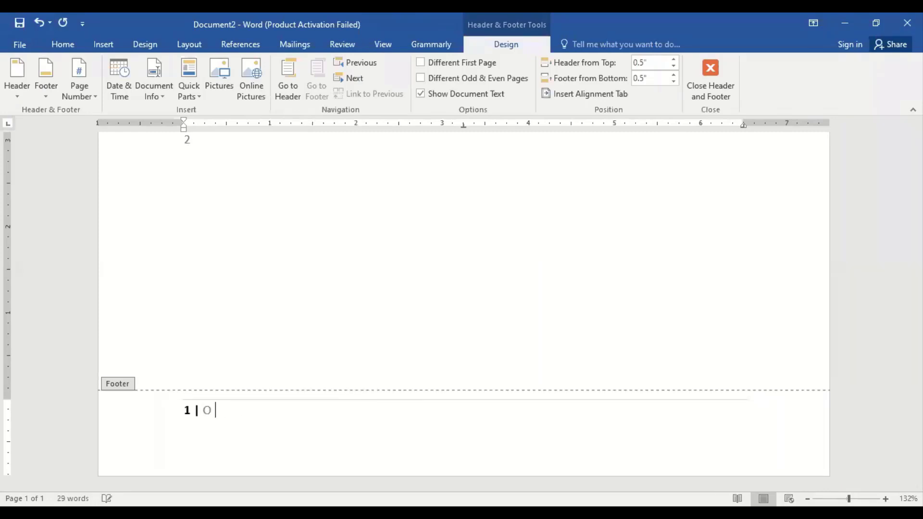
{"action": "type", "text": "nline education"}
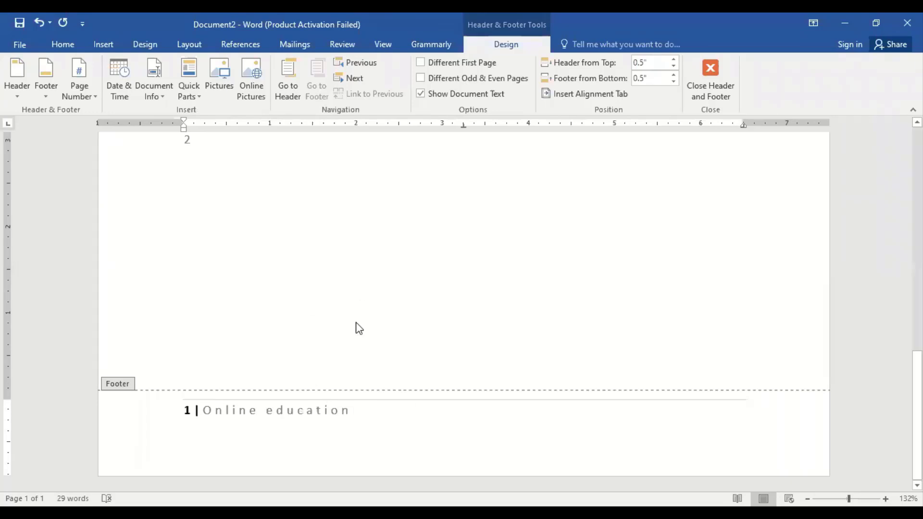
Leave the footer, end the empty numbered entry below section 1.3, and add blank lines down to the lower part of a second page
{"action": "double_click", "coordinate": [374, 272]}
{"action": "key", "text": "Return"}
{"action": "key", "text": "Return"}
{"action": "key", "text": "Return"}
{"action": "key", "text": "Return"}
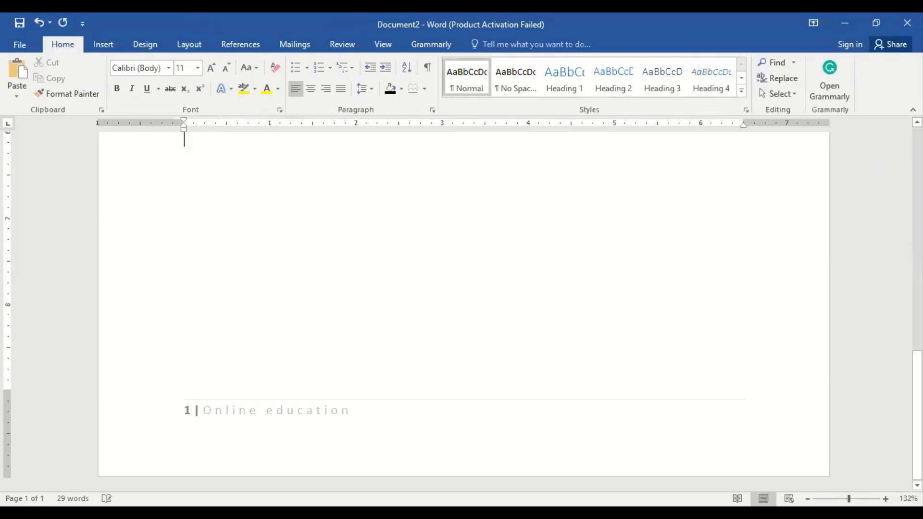
{"action": "key", "text": "Return"}
{"action": "key", "text": "Return"}
{"action": "key", "text": "Return"}
{"action": "key", "text": "Return"}
{"action": "key", "text": "Return"}
{"action": "key", "text": "Return"}
{"action": "key", "text": "Return"}
{"action": "key", "text": "Return"}
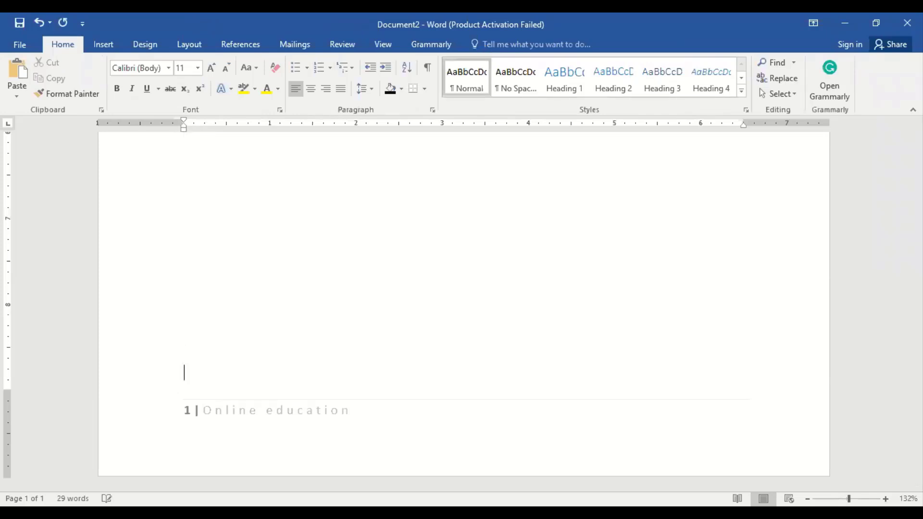
{"action": "key", "text": "Return"}
{"action": "key", "text": "Return"}
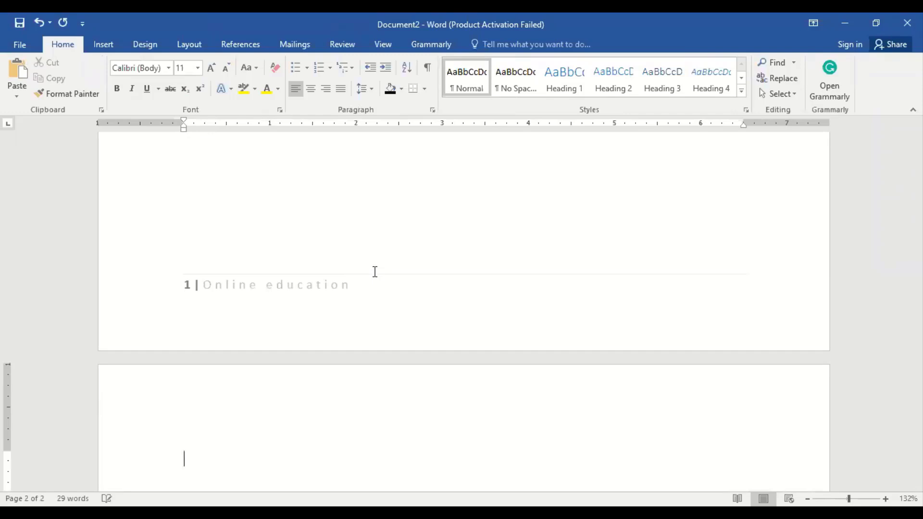
{"action": "key", "text": "Return"}
{"action": "key", "text": "Return"}
{"action": "key", "text": "Return"}
{"action": "key", "text": "Return"}
{"action": "key", "text": "Return"}
{"action": "key", "text": "Return"}
{"action": "key", "text": "Return"}
{"action": "key", "text": "Return"}
{"action": "key", "text": "Return"}
{"action": "key", "text": "Return"}
{"action": "key", "text": "Return"}
{"action": "key", "text": "Return"}
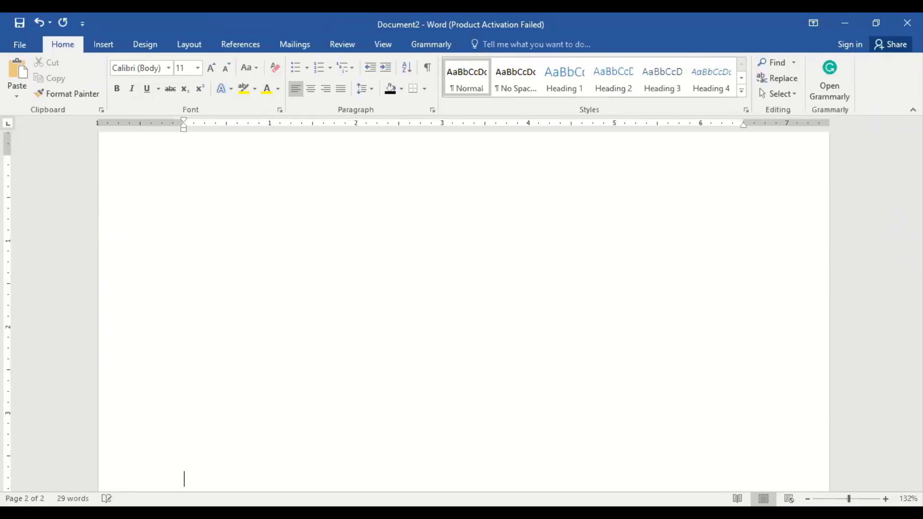
{"action": "key", "text": "Return"}
{"action": "key", "text": "Return"}
{"action": "key", "text": "Return"}
{"action": "key", "text": "Return"}
{"action": "key", "text": "Return"}
{"action": "key", "text": "Return"}
{"action": "key", "text": "Return"}
{"action": "key", "text": "Return"}
{"action": "key", "text": "Return"}
{"action": "key", "text": "Return"}
{"action": "key", "text": "Return"}
{"action": "key", "text": "Return"}
{"action": "key", "text": "Return"}
{"action": "key", "text": "Return"}
{"action": "key", "text": "Return"}
{"action": "key", "text": "Return"}
{"action": "key", "text": "Return"}
{"action": "key", "text": "Return"}
{"action": "key", "text": "Return"}
Examine the footer on the second page and go back to the "Chapter No 1" heading and its text on the first page
{"action": "left_click", "coordinate": [375, 272]}
{"action": "scroll", "coordinate": [374, 272], "scroll_direction": "up", "scroll_amount": 11}
{"action": "scroll", "coordinate": [373, 272], "scroll_direction": "up", "scroll_amount": 4}
{"action": "scroll", "coordinate": [375, 272], "scroll_direction": "down", "scroll_amount": 8}
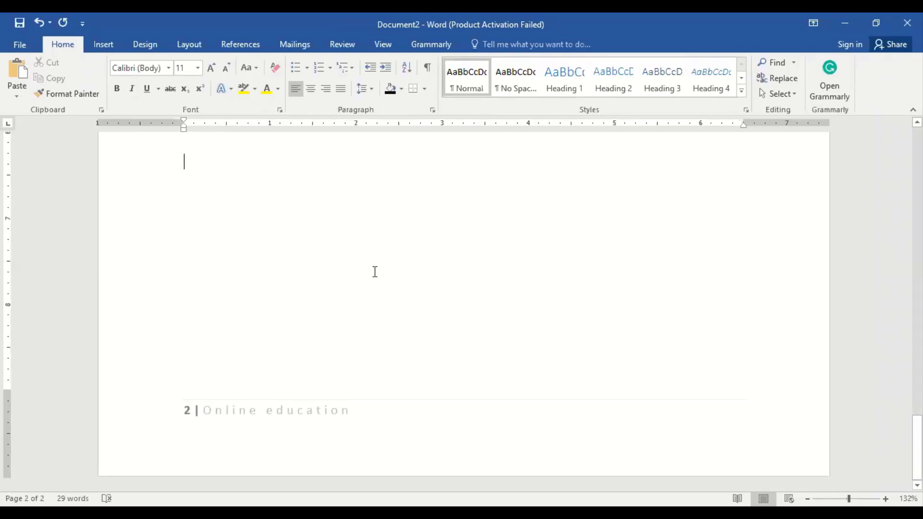
{"action": "key", "text": "Page_Up"}
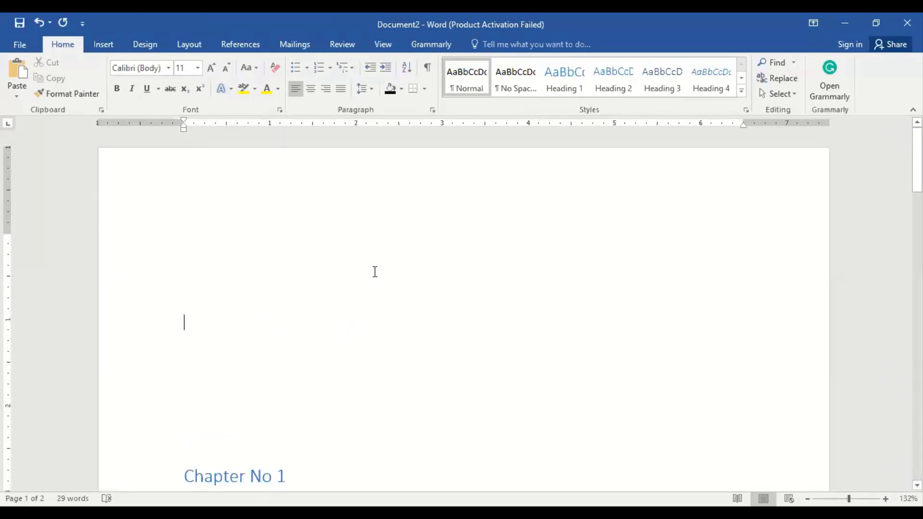
{"action": "key", "text": "Up"}
{"action": "key", "text": "Up"}
{"action": "key", "text": "Up"}
{"action": "key", "text": "Up"}
{"action": "key", "text": "Down"}
{"action": "key", "text": "Down"}
{"action": "key", "text": "Down"}
{"action": "key", "text": "Down"}
{"action": "key", "text": "Down"}
{"action": "key", "text": "Down"}
{"action": "key", "text": "Down"}
{"action": "key", "text": "Down"}
{"action": "key", "text": "Down"}
{"action": "key", "text": "Down"}
{"action": "key", "text": "Down"}
{"action": "key", "text": "Down"}
{"action": "key", "text": "Down"}
{"action": "key", "text": "Down"}
{"action": "key", "text": "Down"}
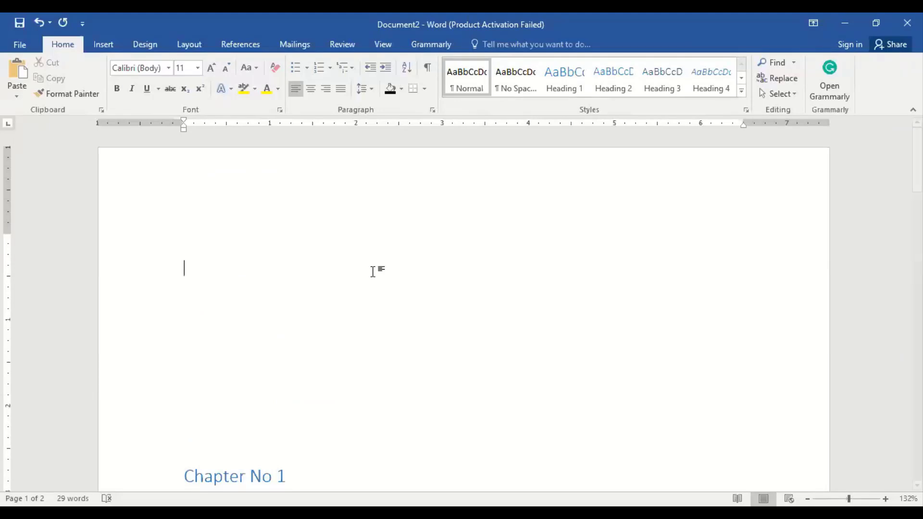
{"action": "key", "text": "Up"}
{"action": "key", "text": "Up"}
{"action": "key", "text": "Right"}
{"action": "key", "text": "Right"}
{"action": "key", "text": "Right"}
{"action": "key", "text": "Right"}
{"action": "key", "text": "Left"}
{"action": "key", "text": "Left"}
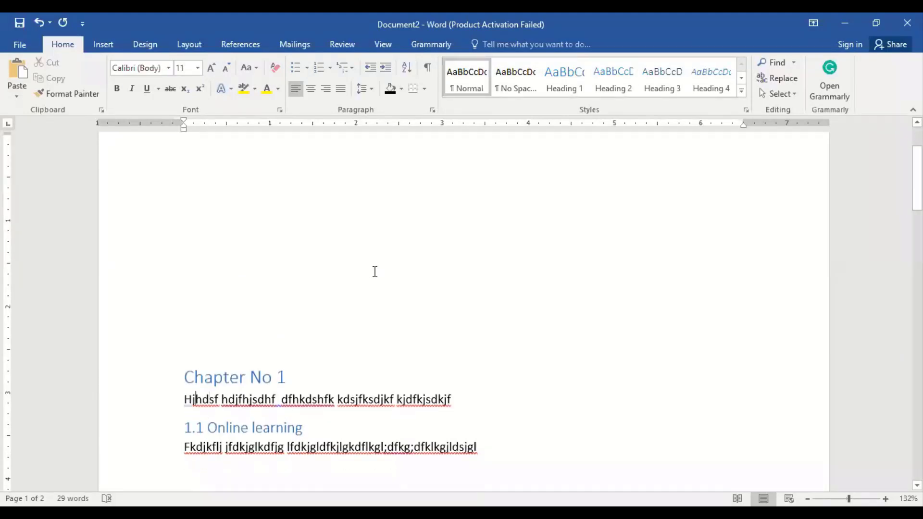
{"action": "left_click", "coordinate": [156, 412]}
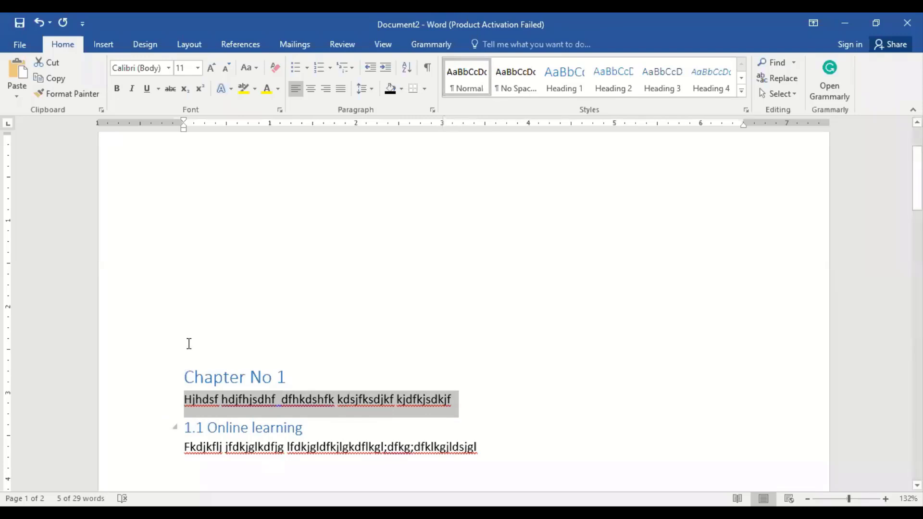
{"action": "left_click", "coordinate": [133, 384]}
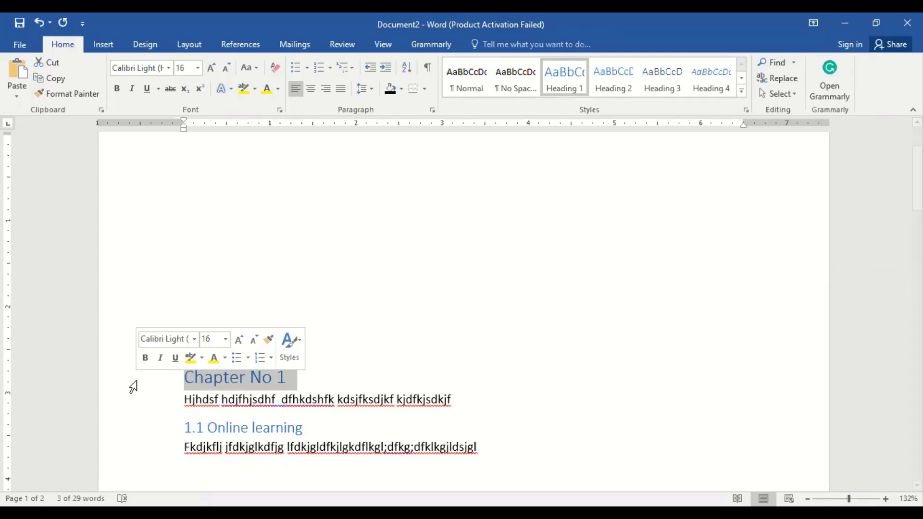
Insert an Automatic Table 1 table of contents in the blank space above the "Chapter No 1" heading
{"action": "key", "text": "Up"}
{"action": "key", "text": "Up"}
{"action": "key", "text": "Up"}
{"action": "key", "text": "Up"}
{"action": "key", "text": "Up"}
{"action": "key", "text": "Up"}
{"action": "key", "text": "Up"}
{"action": "key", "text": "Up"}
{"action": "key", "text": "Up"}
{"action": "key", "text": "Up"}
{"action": "key", "text": "Up"}
{"action": "key", "text": "Up"}
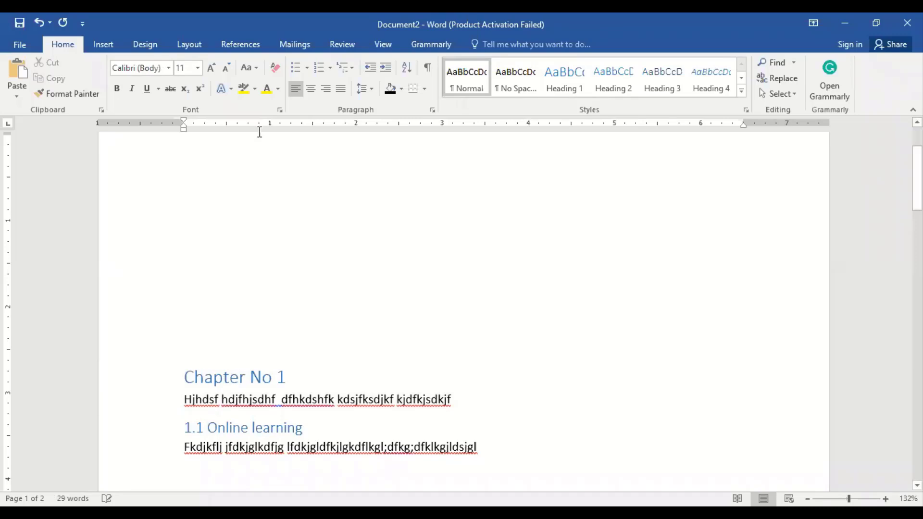
{"action": "left_click", "coordinate": [253, 44]}
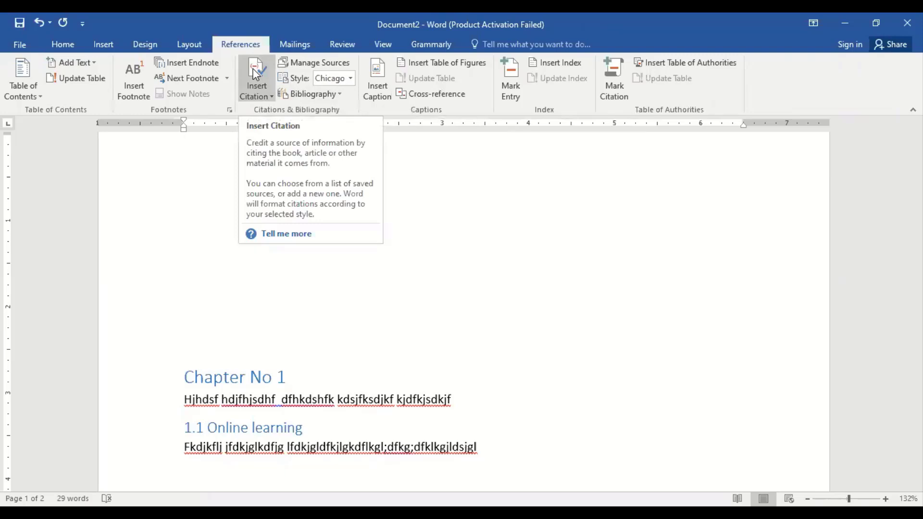
{"action": "left_click", "coordinate": [19, 75]}
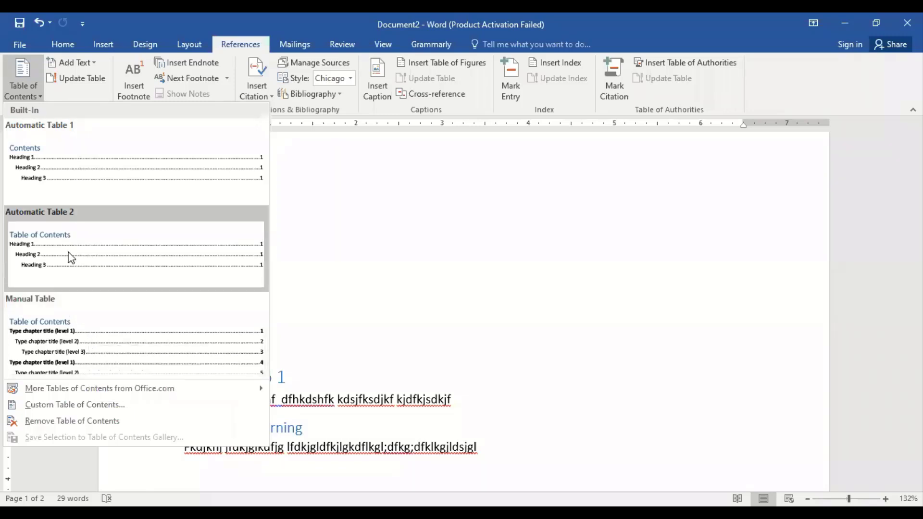
{"action": "left_click", "coordinate": [58, 192]}
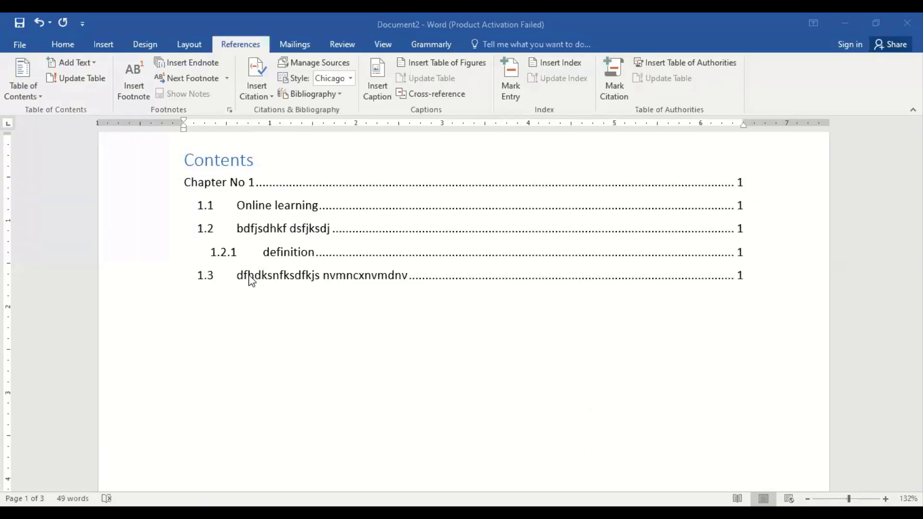
Look over the chapter and section headings below the table of contents and compare them with its entries
{"action": "left_click", "coordinate": [550, 457]}
{"action": "key", "text": "Down"}
{"action": "key", "text": "Down"}
{"action": "key", "text": "Down"}
{"action": "key", "text": "Down"}
{"action": "key", "text": "Down"}
{"action": "key", "text": "Down"}
{"action": "key", "text": "Up"}
{"action": "key", "text": "Up"}
{"action": "key", "text": "Up"}
{"action": "key", "text": "Up"}
{"action": "key", "text": "Up"}
{"action": "key", "text": "Up"}
{"action": "key", "text": "Up"}
{"action": "key", "text": "Up"}
{"action": "key", "text": "Left"}
{"action": "key", "text": "Left"}
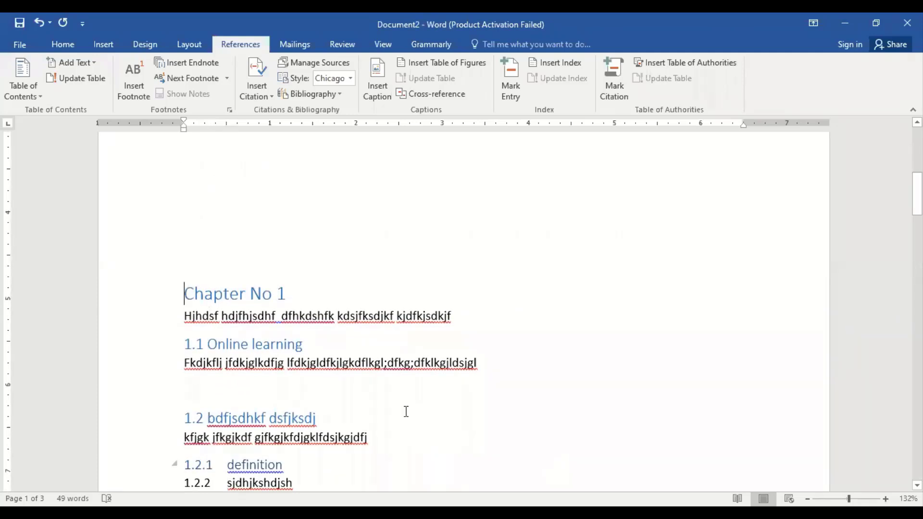
Check the styles applied to the chapter title, its body text and the section headings 1.1, 1.3 and 1.2.1, plus the Table of Contents command
{"action": "left_click", "coordinate": [57, 48]}
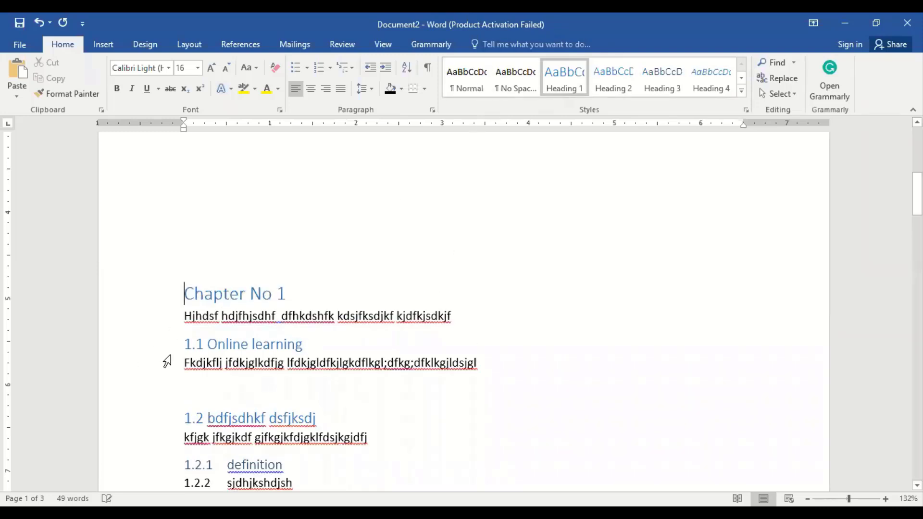
{"action": "left_click", "coordinate": [187, 317]}
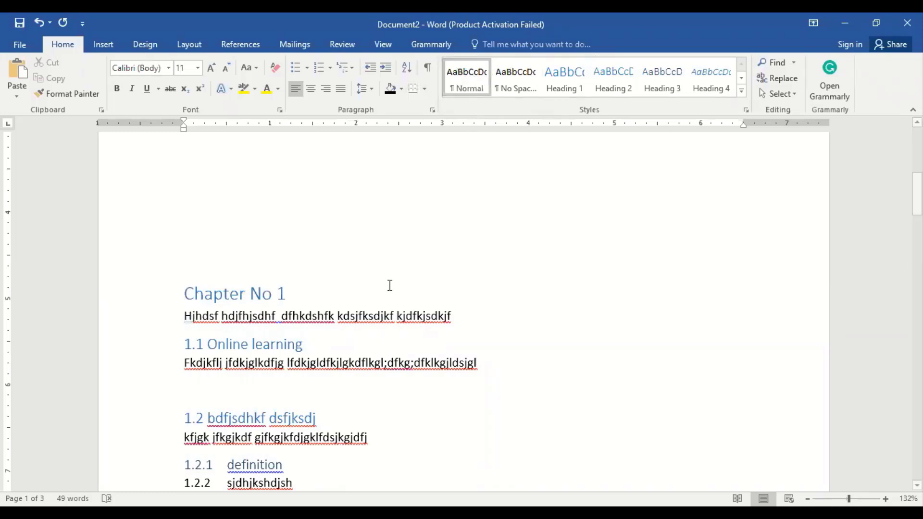
{"action": "left_click", "coordinate": [279, 299]}
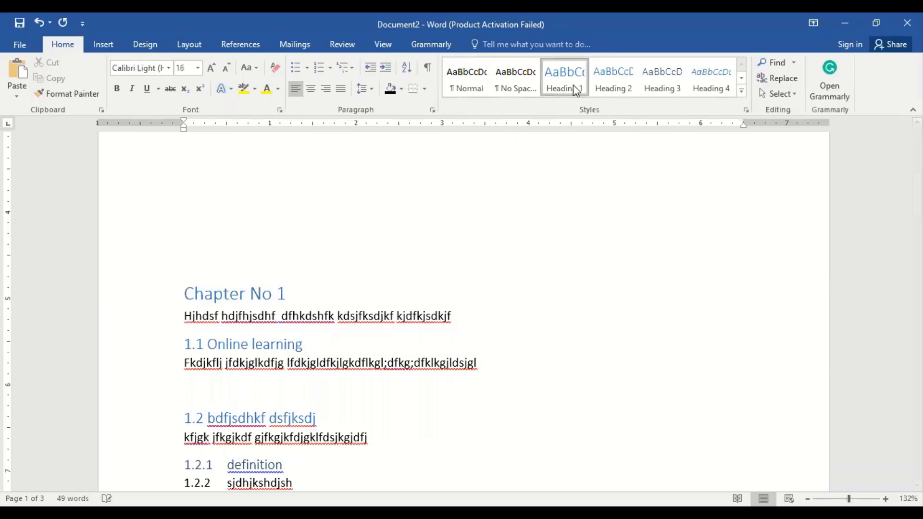
{"action": "left_click", "coordinate": [302, 345]}
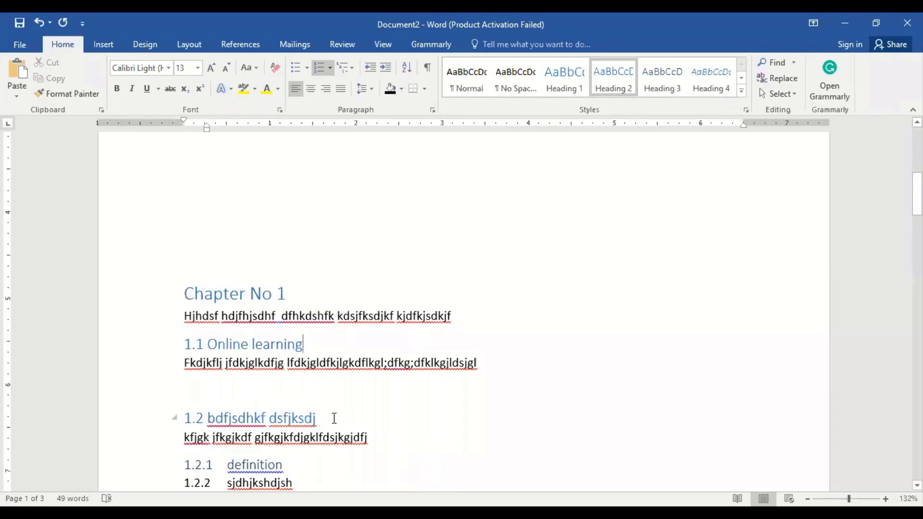
{"action": "key", "text": "Down"}
{"action": "key", "text": "Down"}
{"action": "key", "text": "Down"}
{"action": "key", "text": "Down"}
{"action": "key", "text": "Down"}
{"action": "key", "text": "Down"}
{"action": "key", "text": "Down"}
{"action": "key", "text": "Down"}
{"action": "key", "text": "Down"}
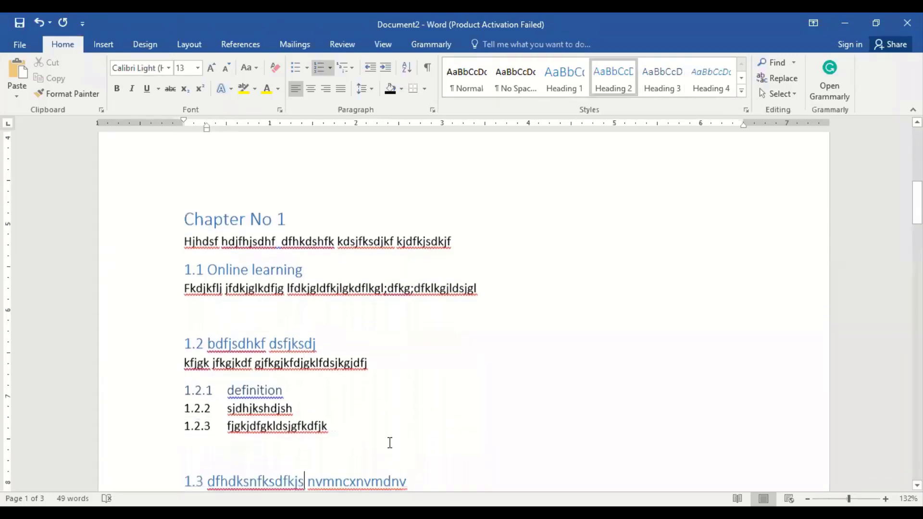
{"action": "left_click", "coordinate": [283, 393]}
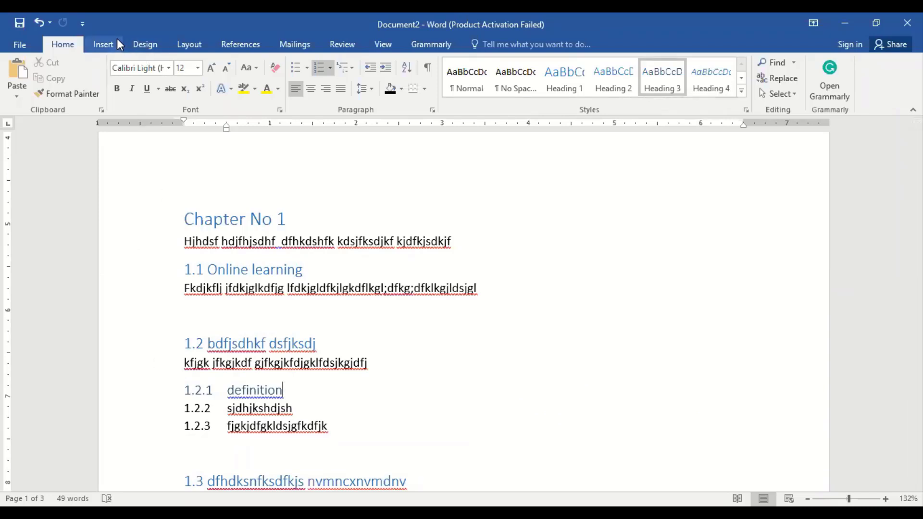
{"action": "left_click", "coordinate": [252, 44]}
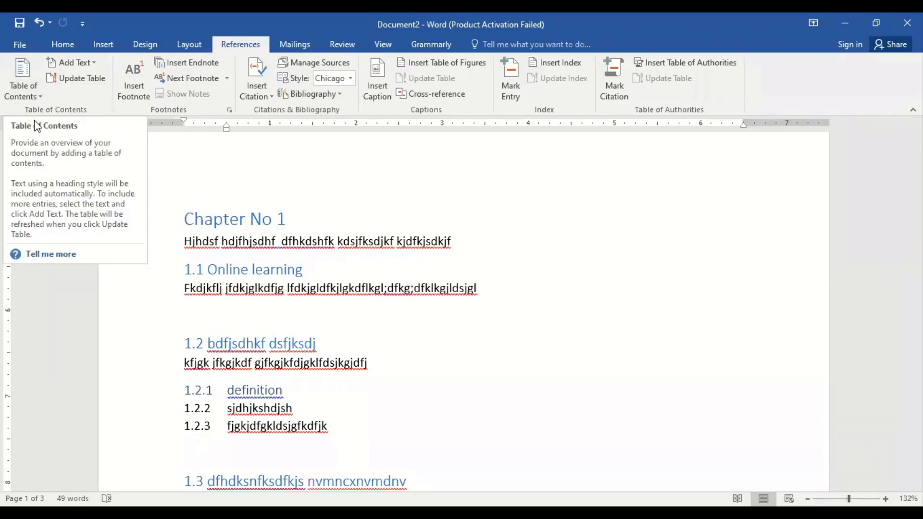
Go back up to the table of contents at the beginning of the document and review its entries and page numbers
{"action": "left_click", "coordinate": [428, 172]}
{"action": "key", "text": "Up"}
{"action": "key", "text": "Up"}
{"action": "key", "text": "Up"}
{"action": "key", "text": "Up"}
{"action": "key", "text": "Up"}
{"action": "key", "text": "Up"}
{"action": "key", "text": "Up"}
{"action": "key", "text": "Up"}
{"action": "key", "text": "Up"}
{"action": "key", "text": "Up"}
{"action": "key", "text": "Up"}
{"action": "key", "text": "Up"}
{"action": "key", "text": "Up"}
{"action": "key", "text": "Up"}
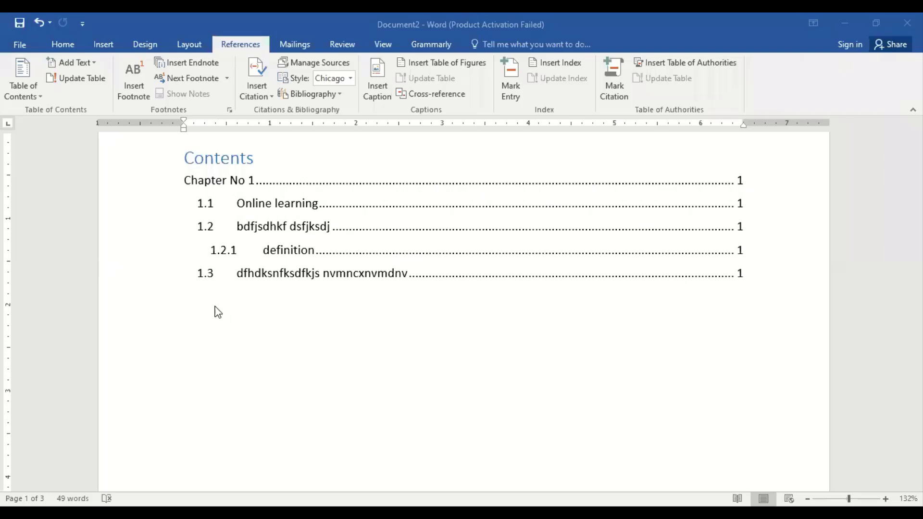
Look through the "Chapter No 1" title and section headings 1.1 to 1.3 below the table of contents
{"action": "left_click", "coordinate": [207, 473]}
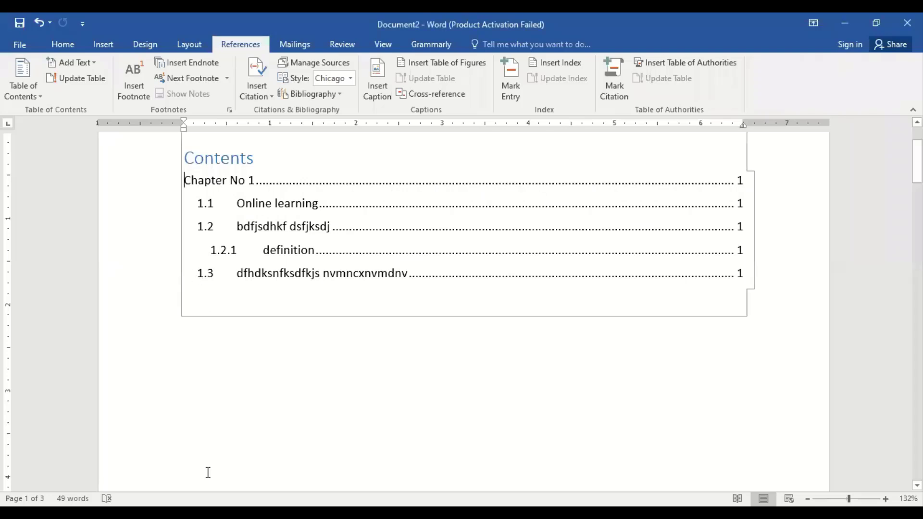
{"action": "key", "text": "Down"}
{"action": "key", "text": "Down"}
{"action": "key", "text": "Down"}
{"action": "key", "text": "Down"}
{"action": "key", "text": "Down"}
{"action": "key", "text": "Down"}
{"action": "key", "text": "Down"}
{"action": "key", "text": "Down"}
{"action": "key", "text": "Down"}
{"action": "key", "text": "Down"}
{"action": "key", "text": "Down"}
{"action": "key", "text": "Down"}
{"action": "key", "text": "Down"}
{"action": "key", "text": "Down"}
{"action": "key", "text": "Down"}
{"action": "key", "text": "Down"}
{"action": "key", "text": "Down"}
{"action": "key", "text": "Down"}
{"action": "key", "text": "Down"}
{"action": "key", "text": "Down"}
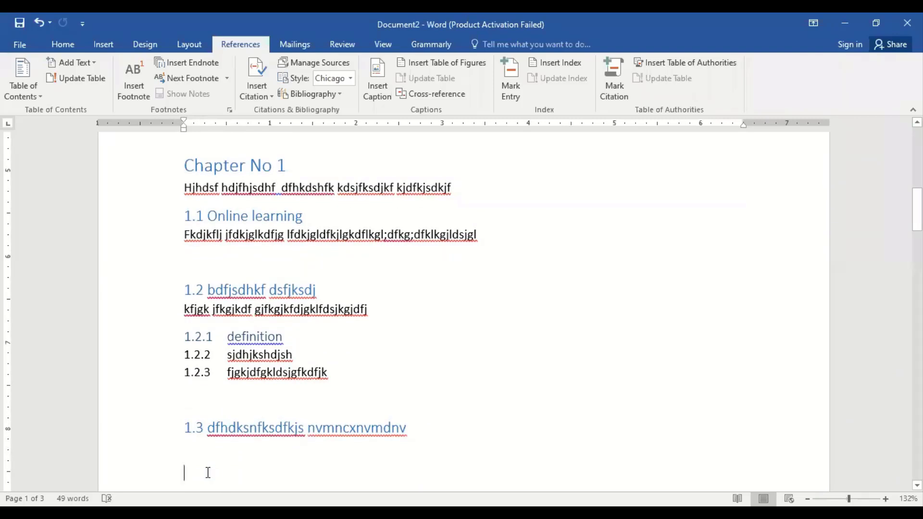
{"action": "mouse_move", "coordinate": [190, 208]}
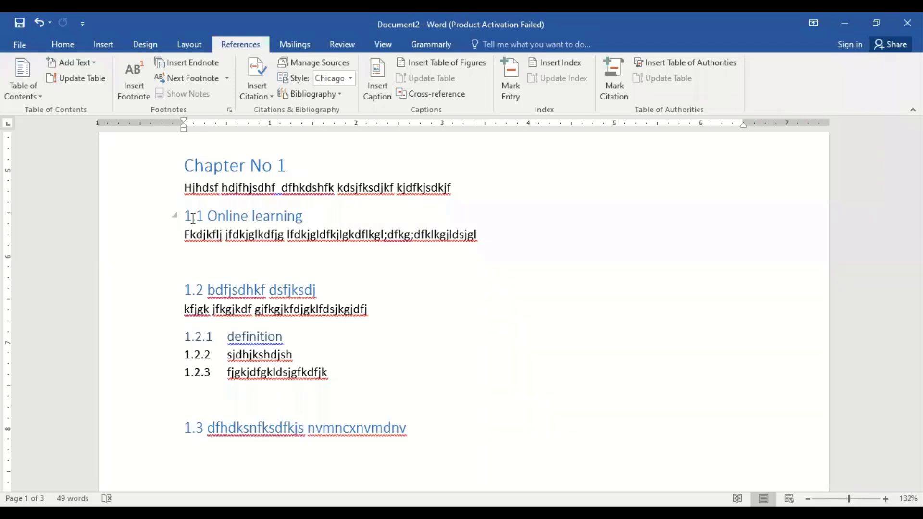
{"action": "left_click", "coordinate": [193, 220]}
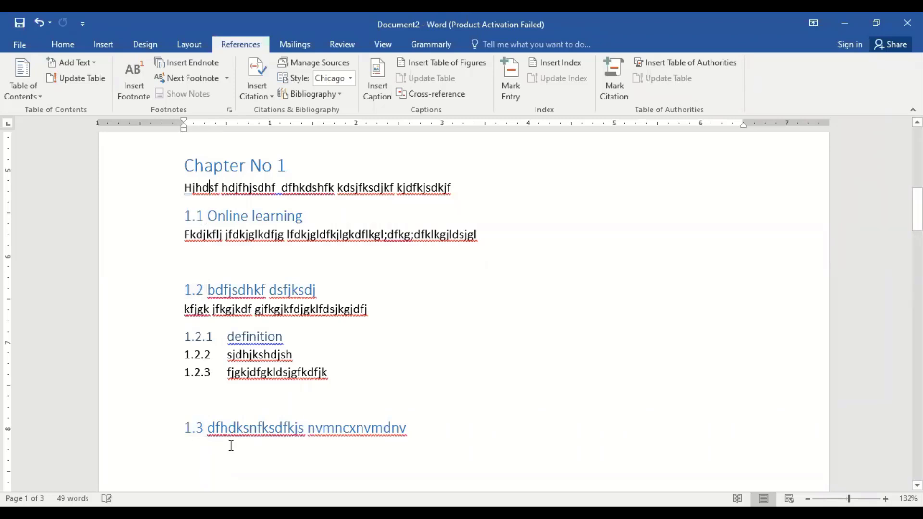
Update the entire table of contents above "Chapter No 1", covering both its entries and page numbers
{"action": "key", "text": "Up"}
{"action": "key", "text": "Up"}
{"action": "key", "text": "Up"}
{"action": "key", "text": "Up"}
{"action": "key", "text": "Up"}
{"action": "key", "text": "Up"}
{"action": "key", "text": "Up"}
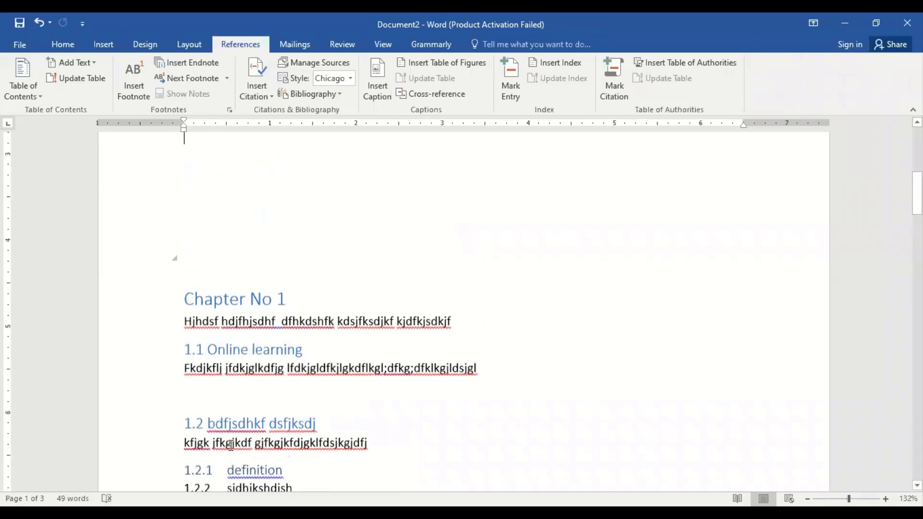
{"action": "key", "text": "Up"}
{"action": "key", "text": "Up"}
{"action": "key", "text": "Up"}
{"action": "key", "text": "Up"}
{"action": "key", "text": "Up"}
{"action": "key", "text": "Up"}
{"action": "key", "text": "Up"}
{"action": "key", "text": "Up"}
{"action": "key", "text": "Up"}
{"action": "key", "text": "Up"}
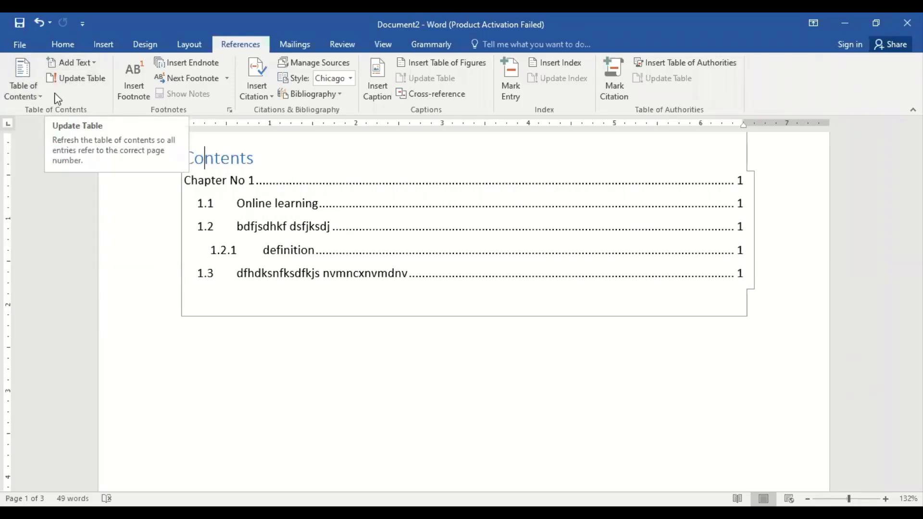
{"action": "left_click", "coordinate": [80, 81]}
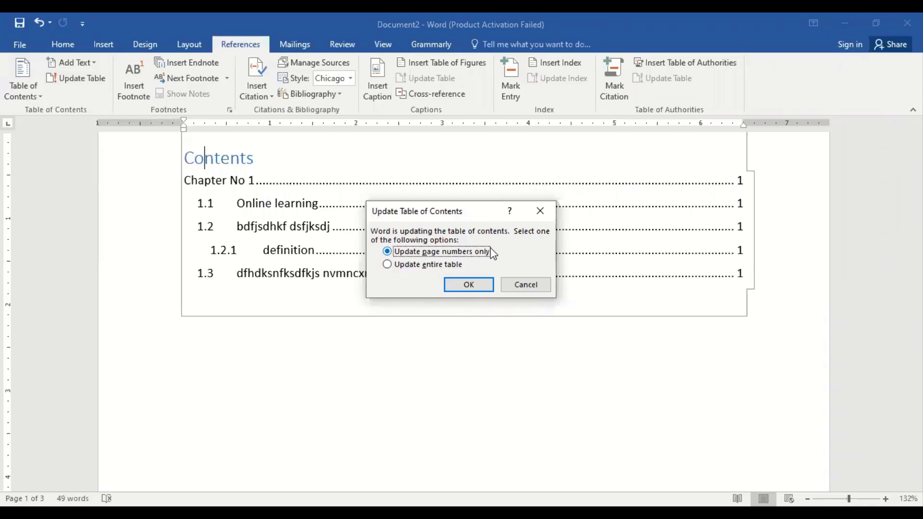
{"action": "left_click", "coordinate": [449, 268]}
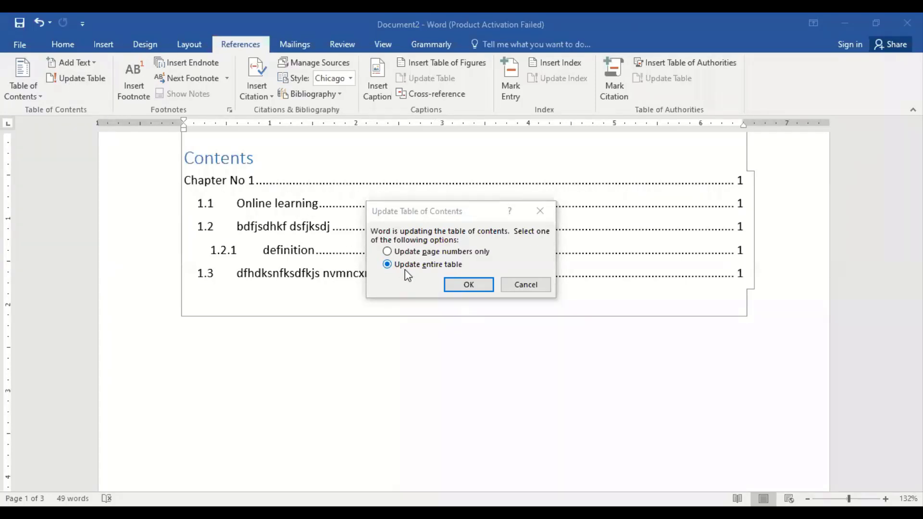
{"action": "left_click", "coordinate": [469, 284]}
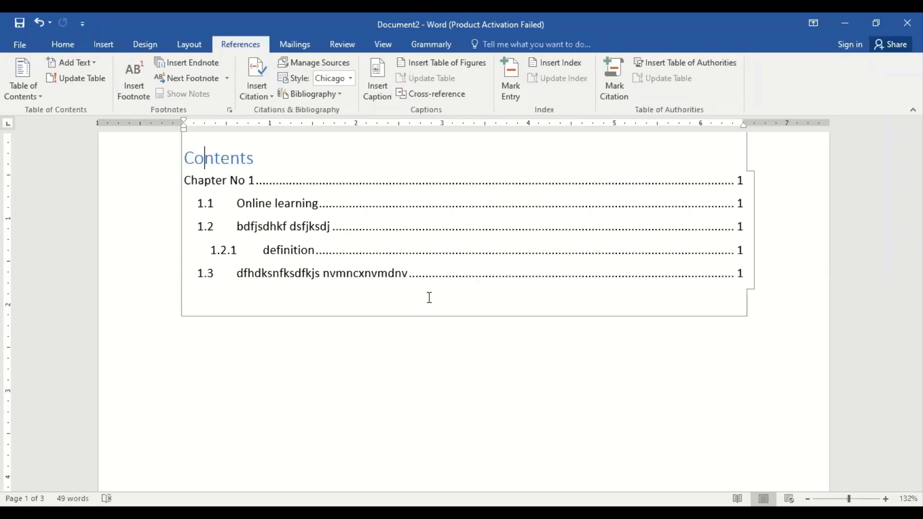
Check the heading style of the "Chapter No 1" title and return to the beginning of the document
{"action": "left_click", "coordinate": [62, 45]}
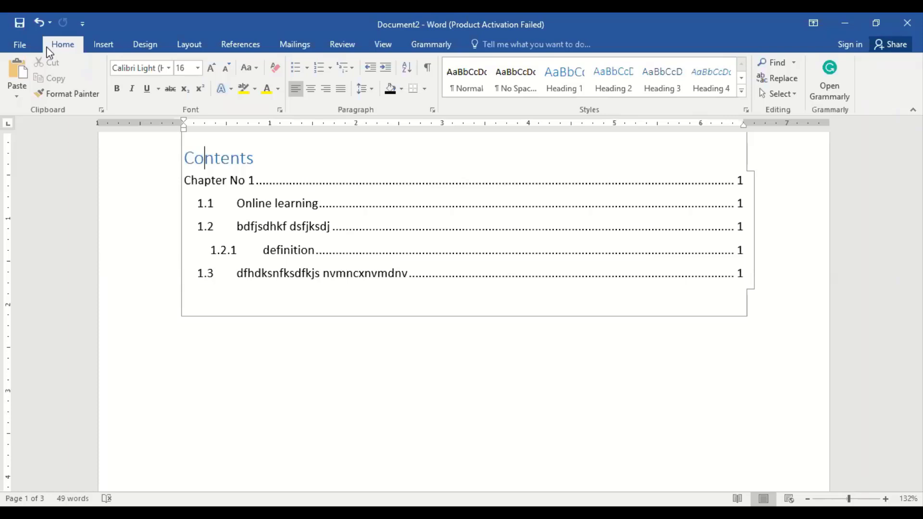
{"action": "key", "text": "Down"}
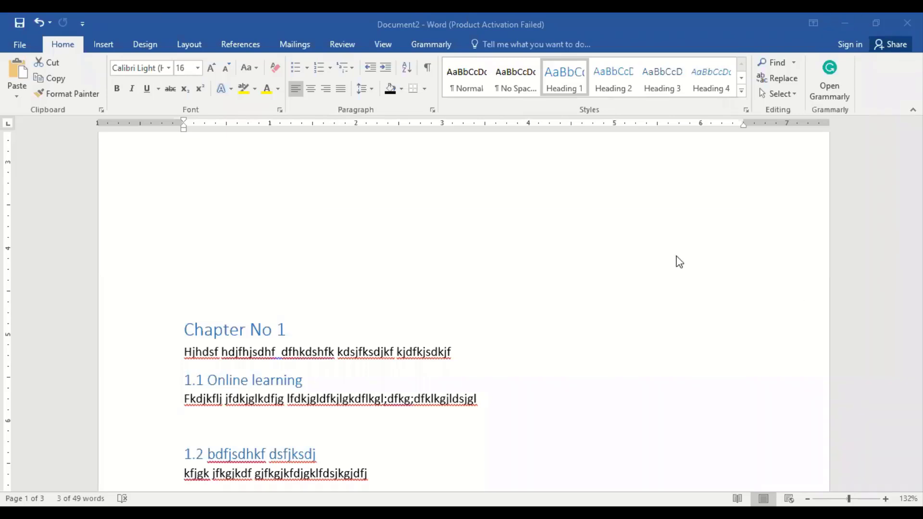
{"action": "key", "text": "ctrl+Home"}
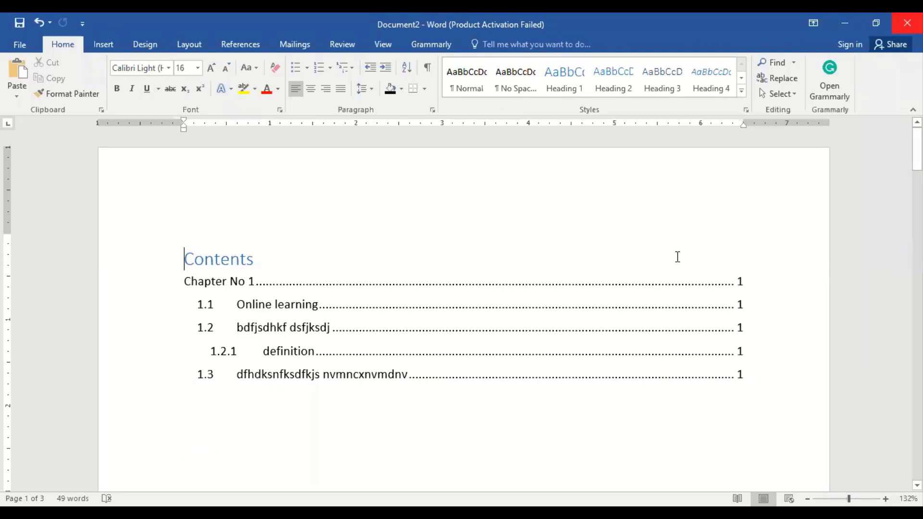